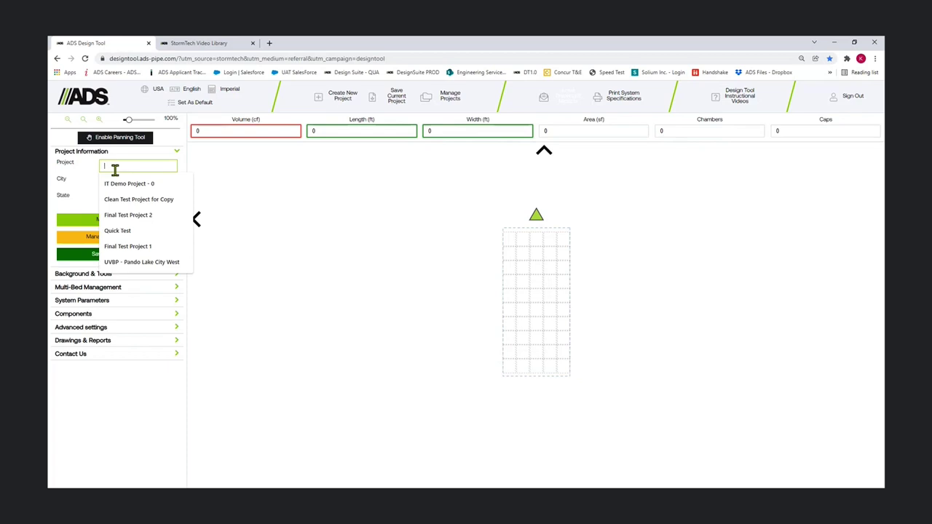
Step: Enter project name Webinar Project, city Rocky Hill and state Kentucky
text(We)
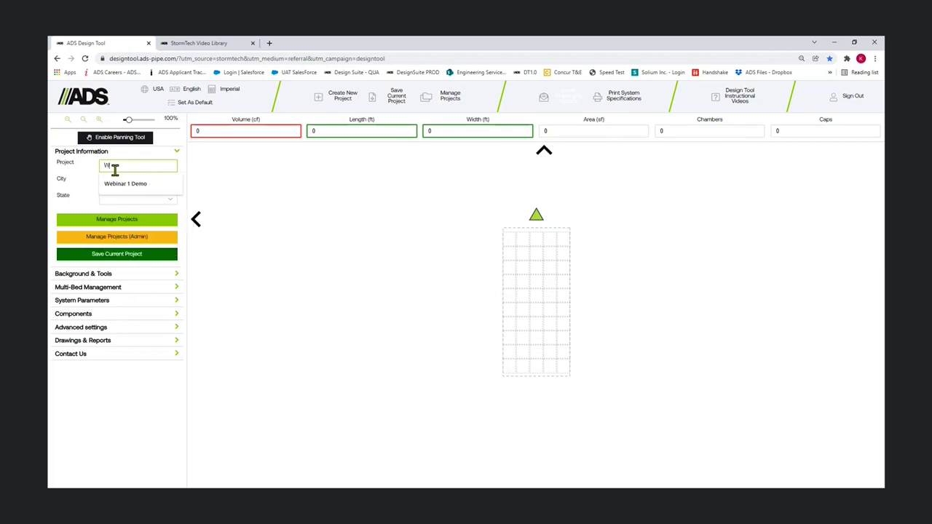
text(binar Project)
key(Tab)
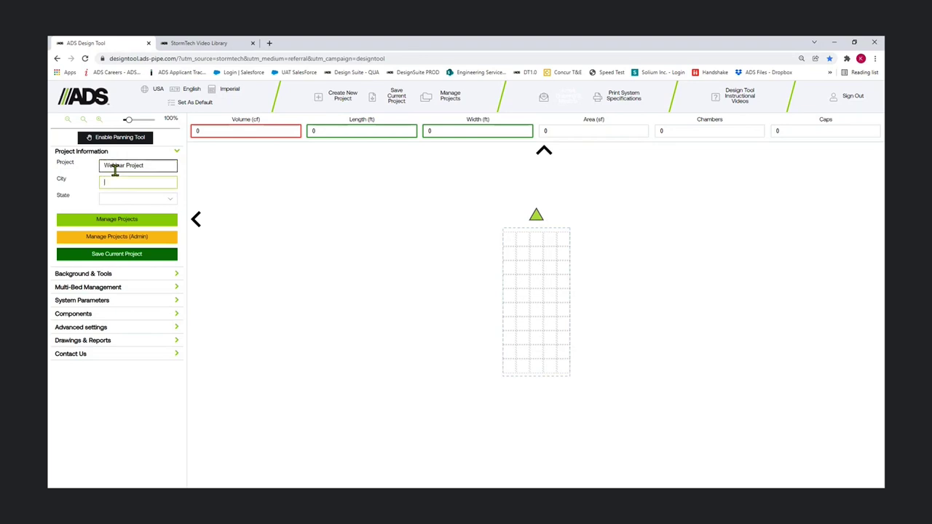
text(Rocky Hill)
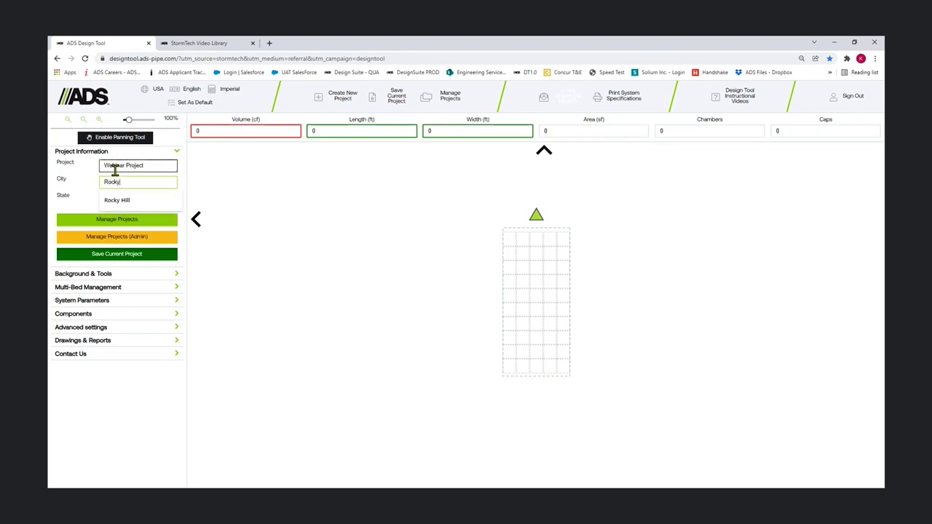
key(Tab)
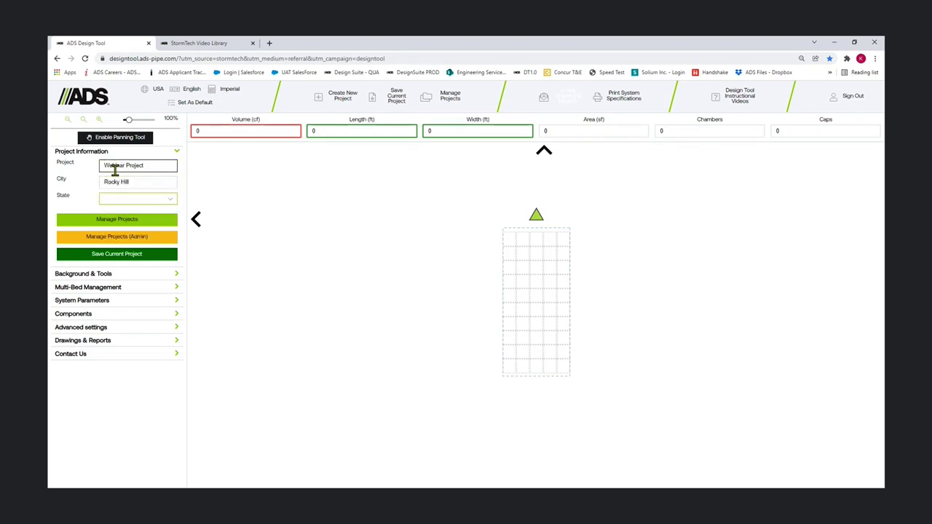
click(131, 206)
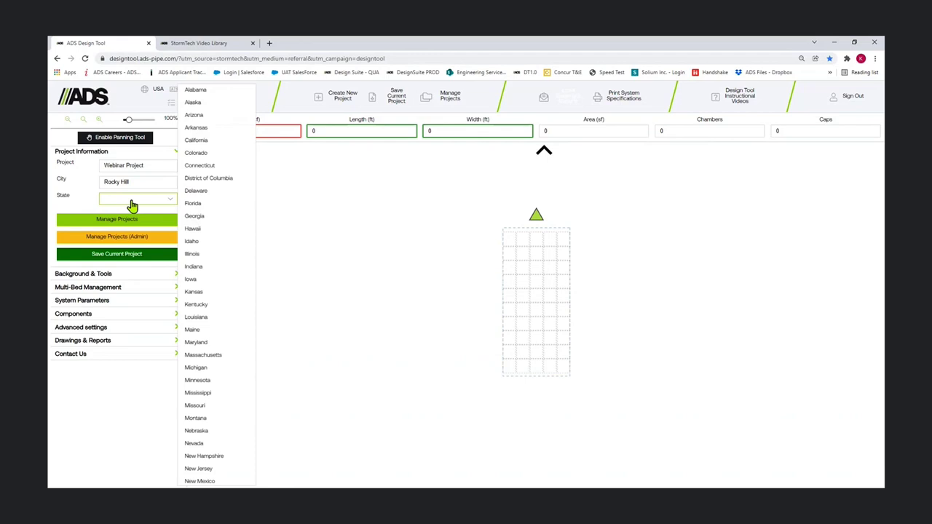
click(219, 304)
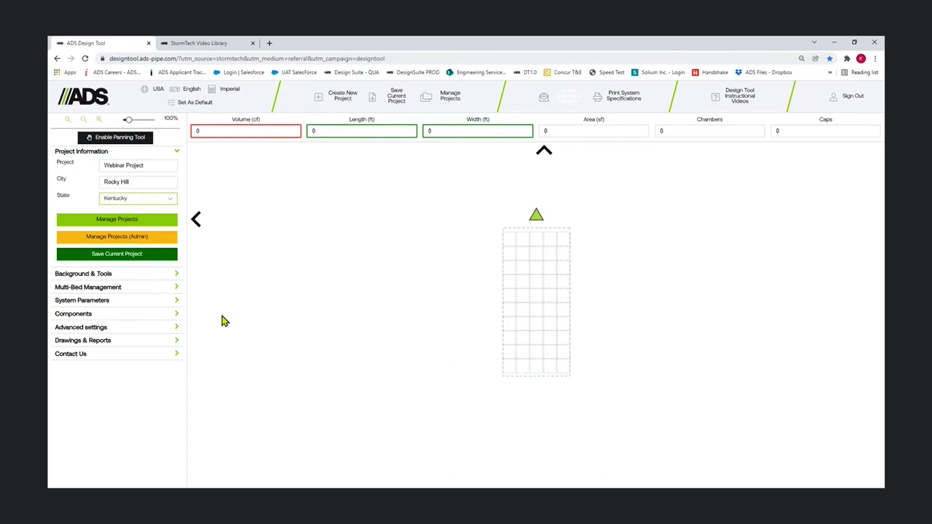
Step: Confirm saving Webinar Project and close the water-quality design prompt
click(140, 255)
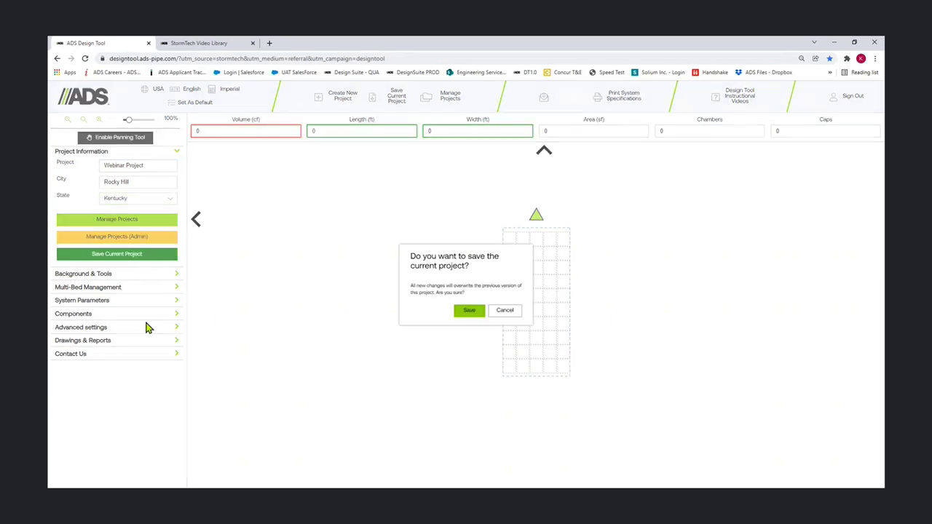
click(466, 308)
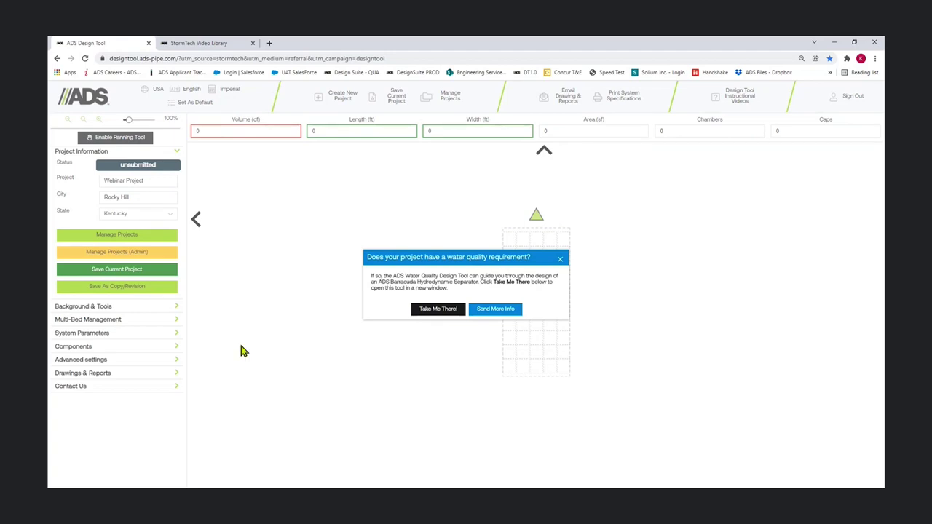
click(561, 259)
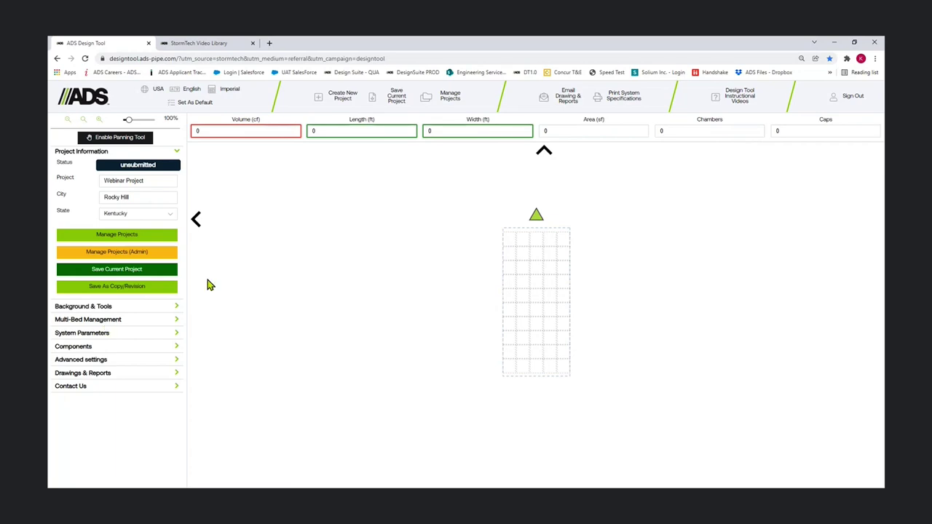
click(144, 238)
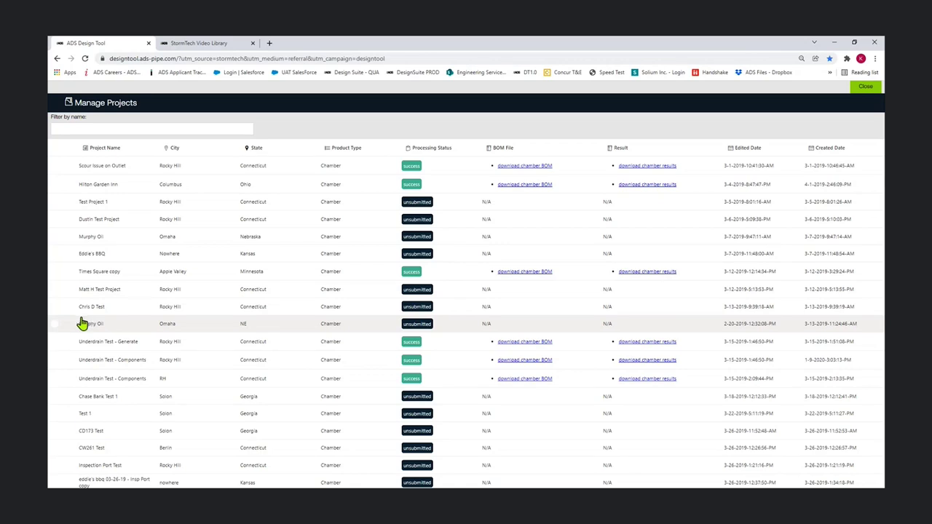
click(859, 87)
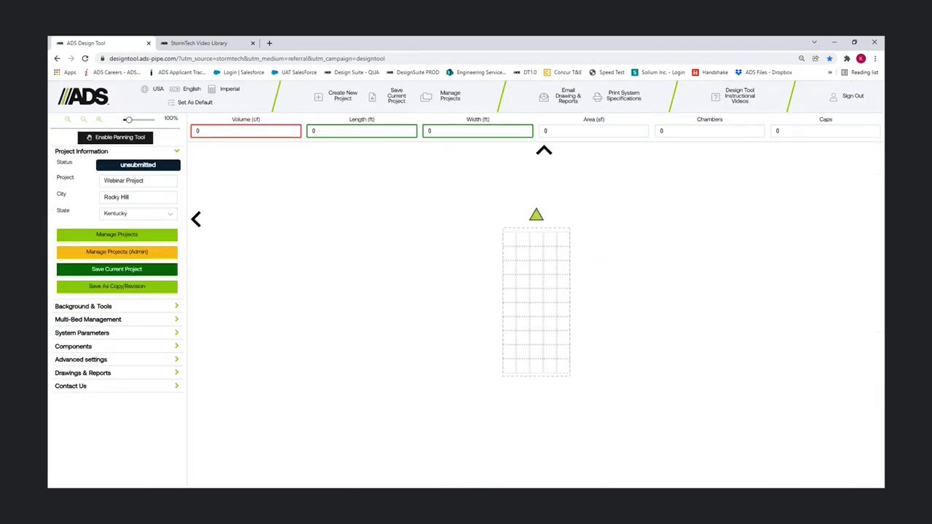
Step: Import page 1 of Lakeview Drainage 3.pdf as the background drawing
click(86, 307)
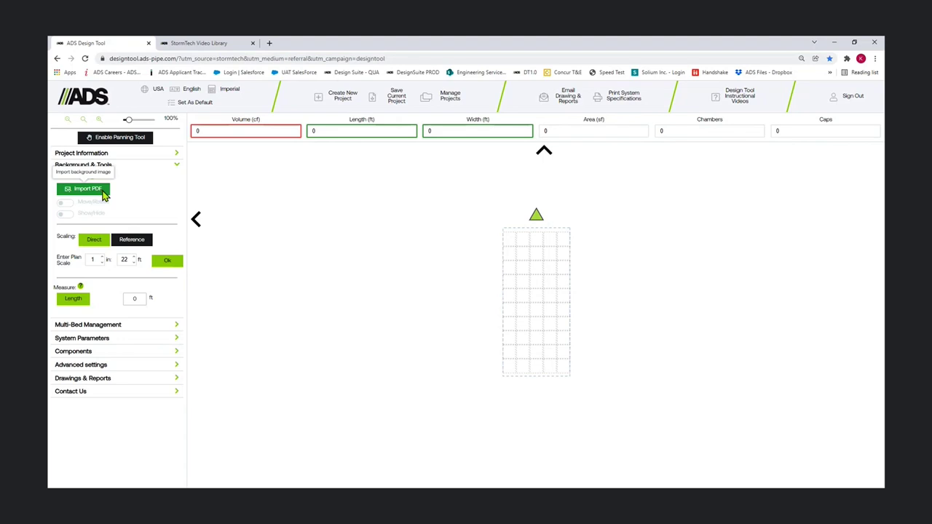
click(102, 190)
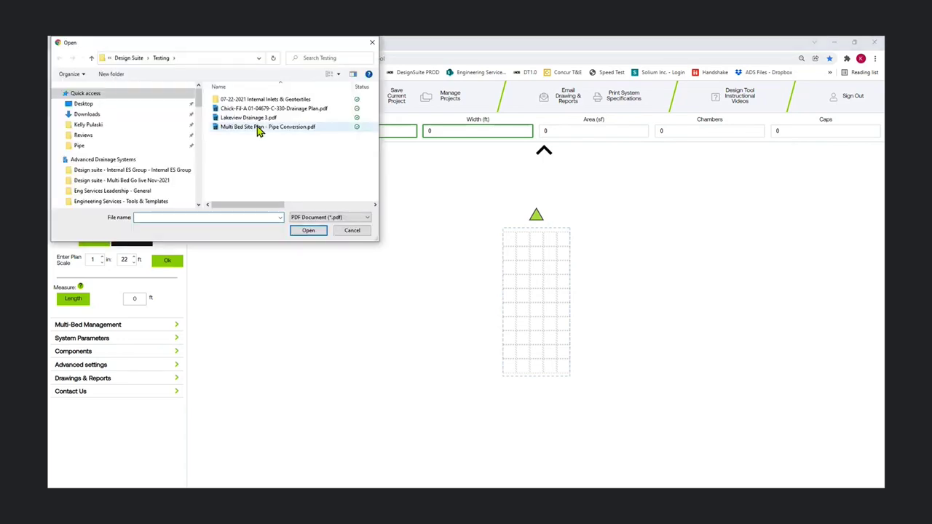
click(247, 117)
click(318, 230)
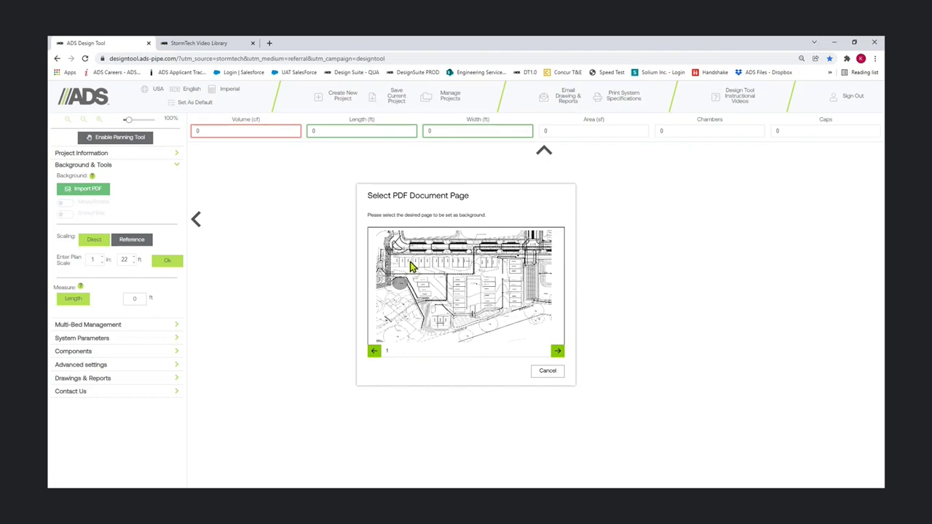
click(410, 265)
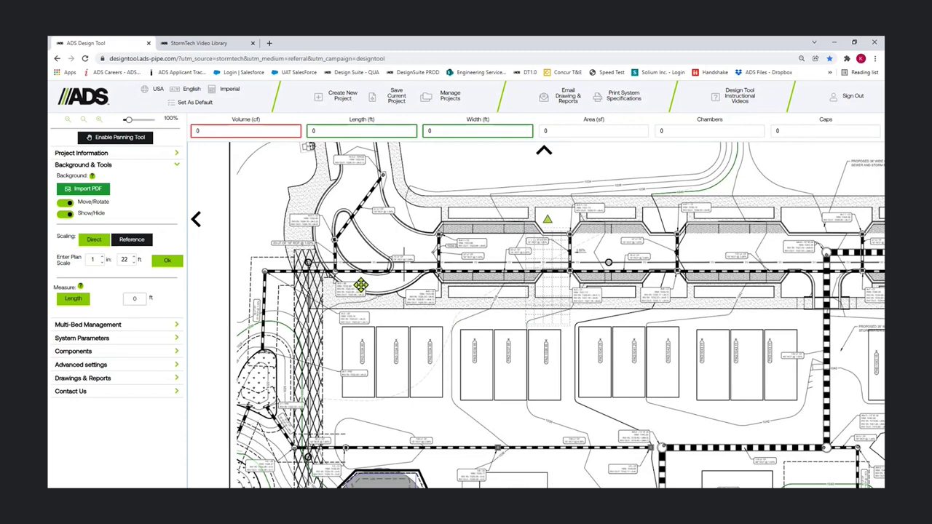
Step: Change the background plan scale from 1 in = 22 ft to 1 in = 20 ft
scroll(342, 272, down, 1)
drag(371, 299, 307, 261)
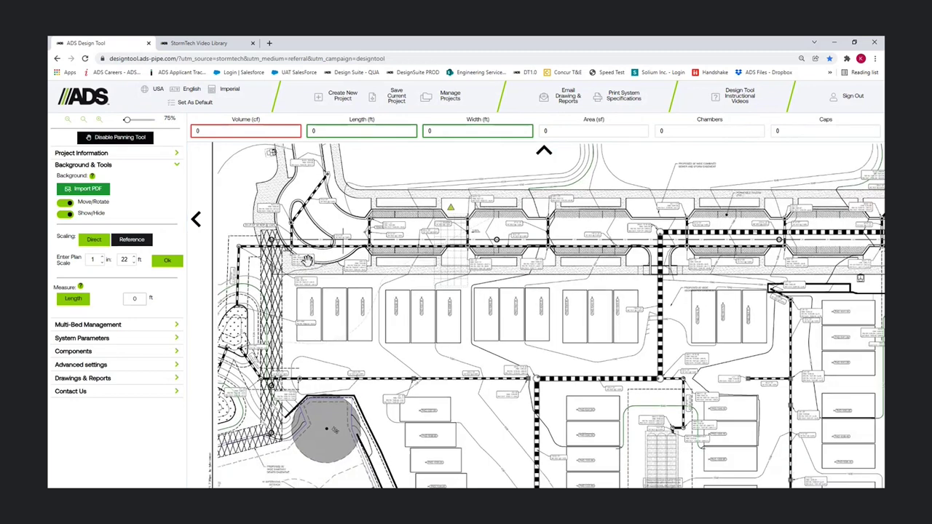
drag(430, 212, 389, 185)
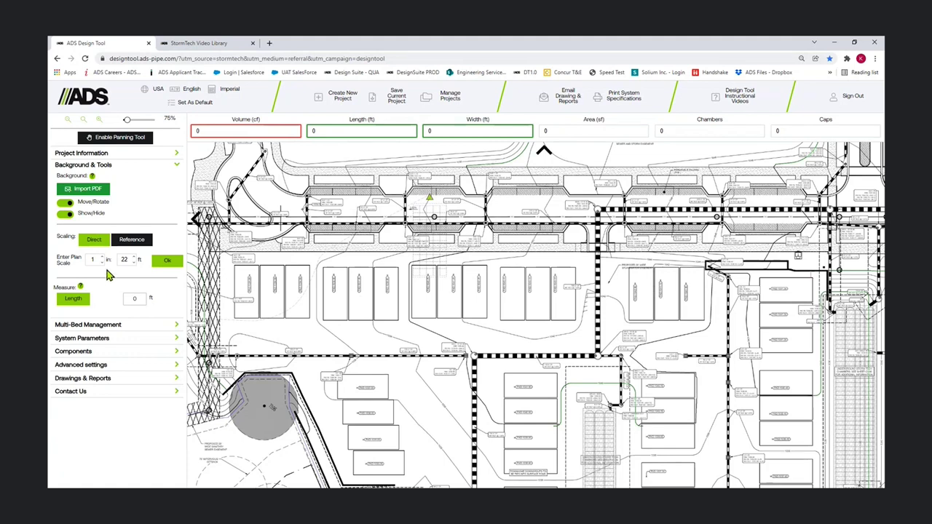
click(104, 265)
scroll(368, 279, down, 2)
scroll(615, 466, up, 6)
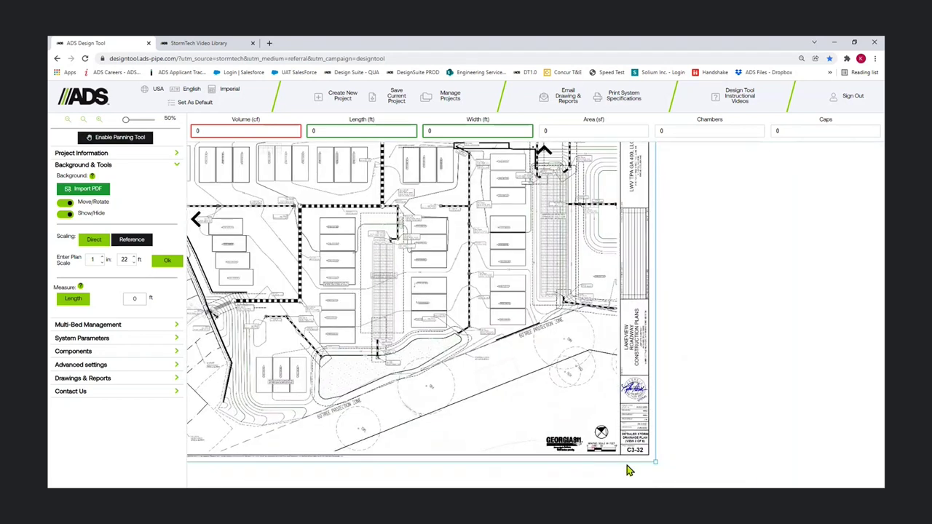
scroll(603, 464, up, 1)
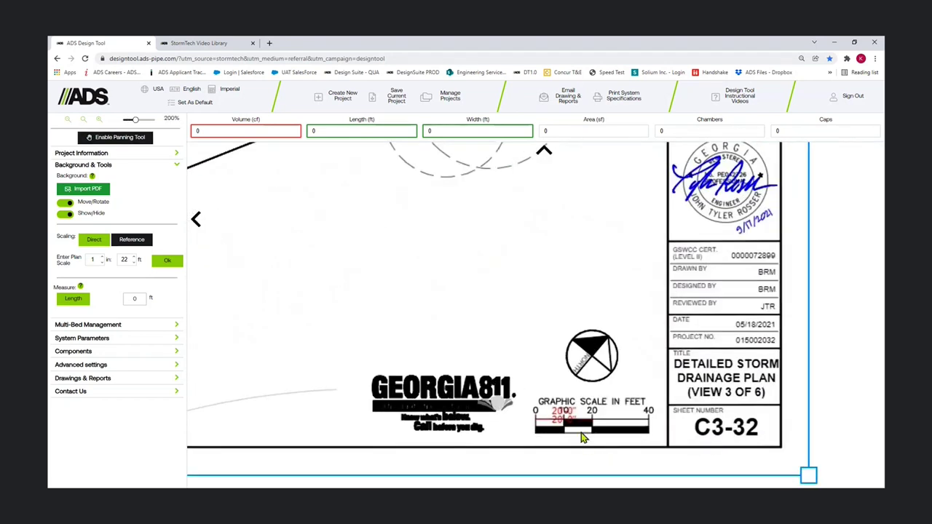
double_click(123, 259)
text(20)
click(166, 263)
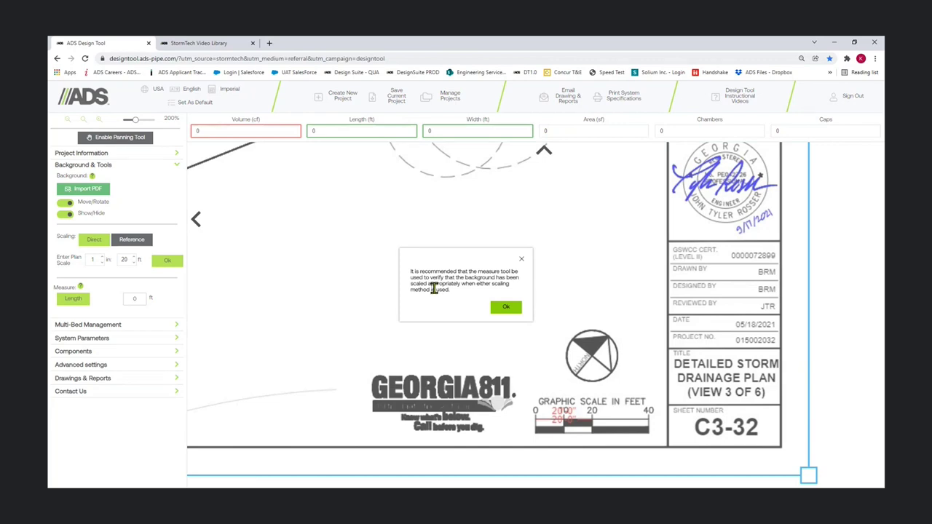
Step: Measure the drawing's 0–20 ft scale bar with the Length tool, reading 20.03 ft
click(507, 309)
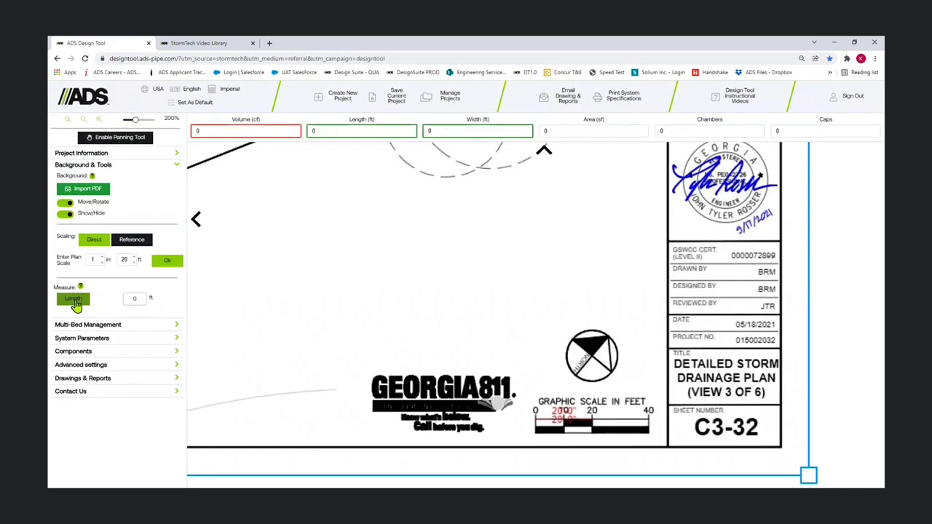
click(76, 304)
scroll(521, 431, up, 3)
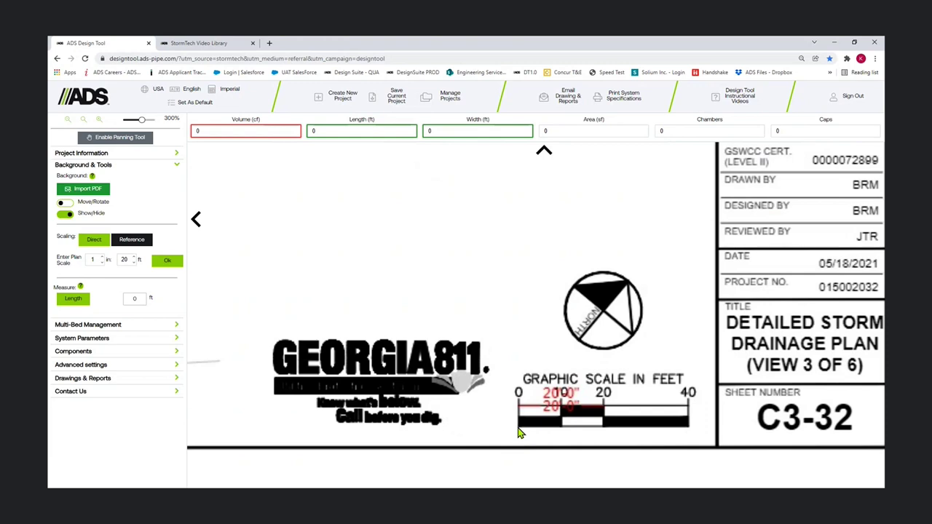
click(519, 430)
click(604, 432)
scroll(455, 373, down, 4)
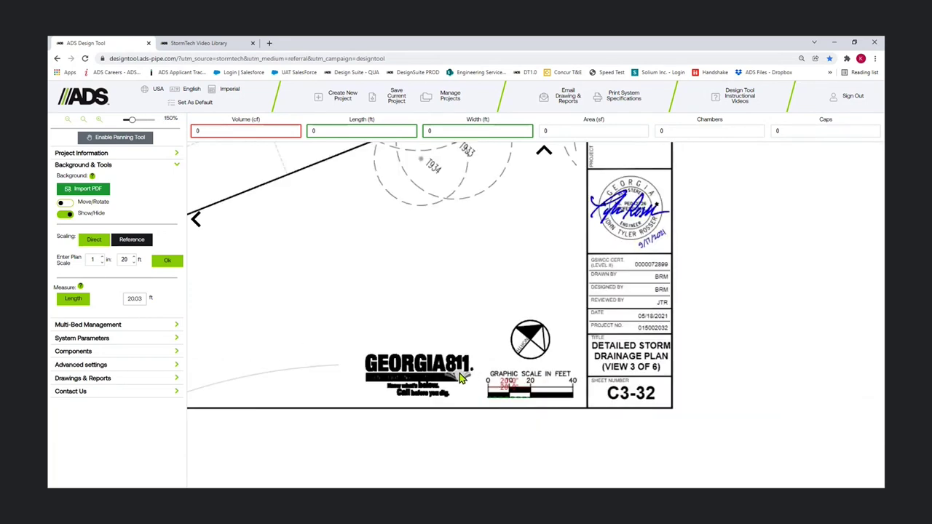
key(space)
key(space)
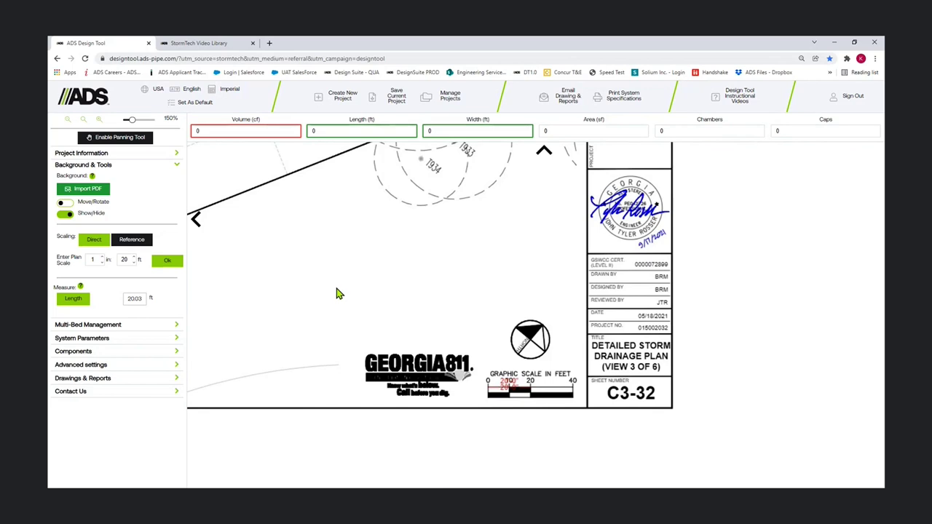
scroll(331, 292, down, 3)
Step: Lock the site-plan background in place at its verified 1 in = 20 ft scale
key(space)
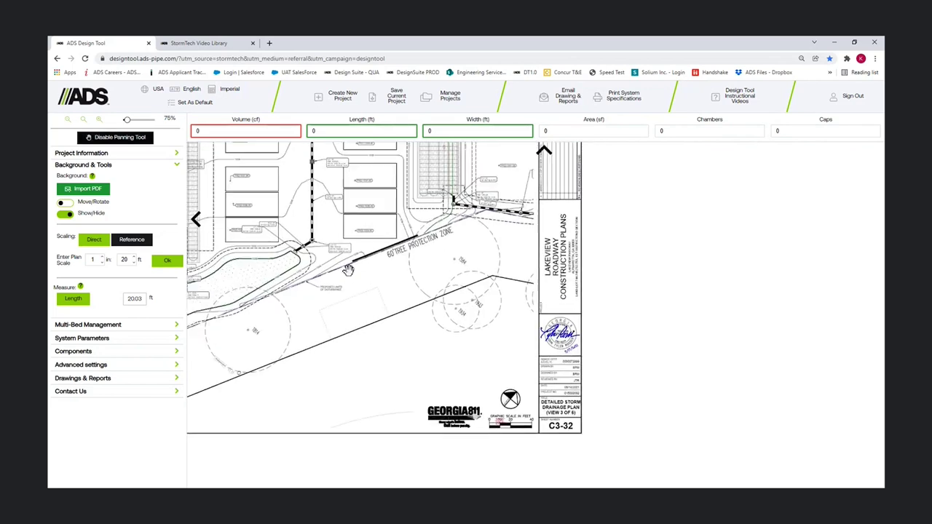
drag(348, 269, 513, 364)
key(space)
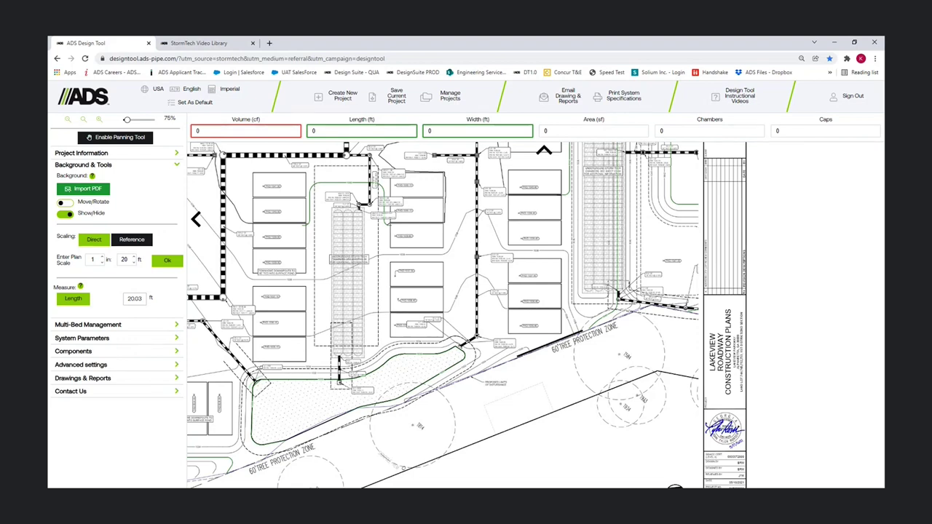
key(space)
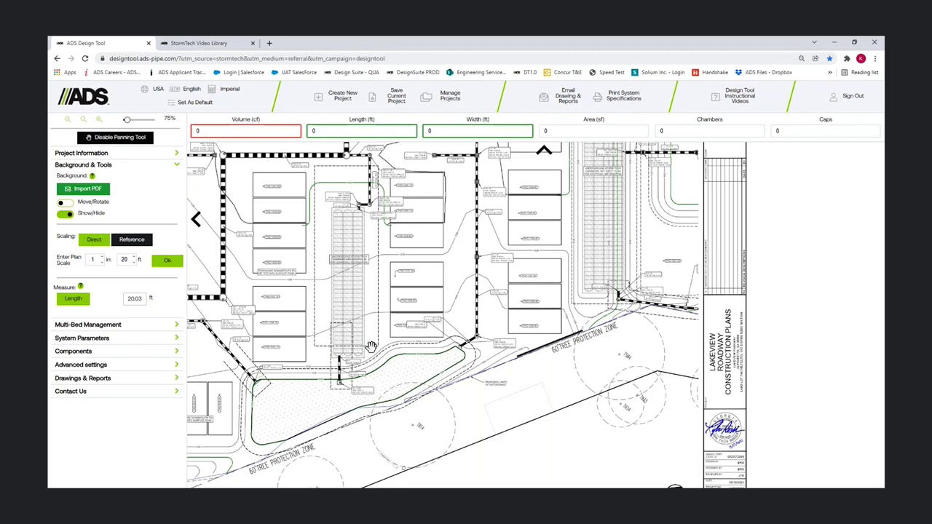
scroll(430, 364, down, 5)
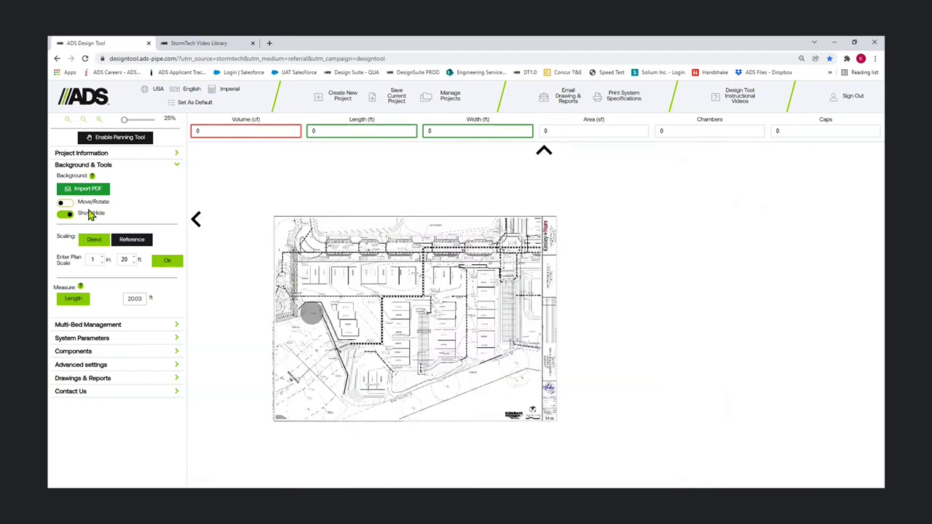
click(66, 204)
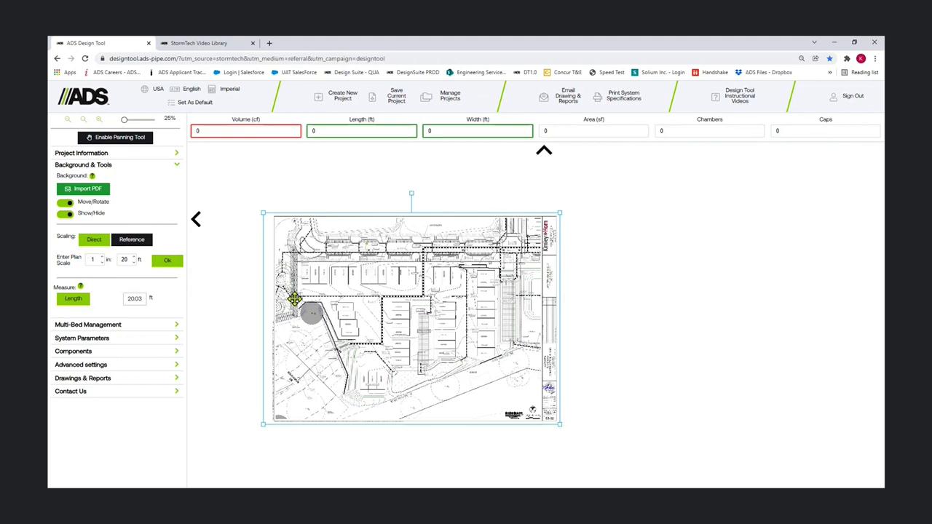
click(64, 203)
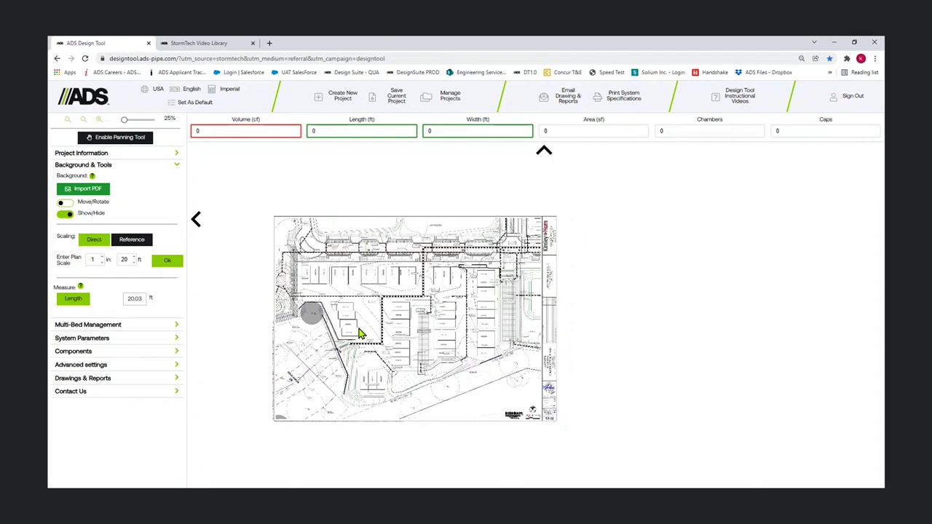
scroll(358, 334, up, 2)
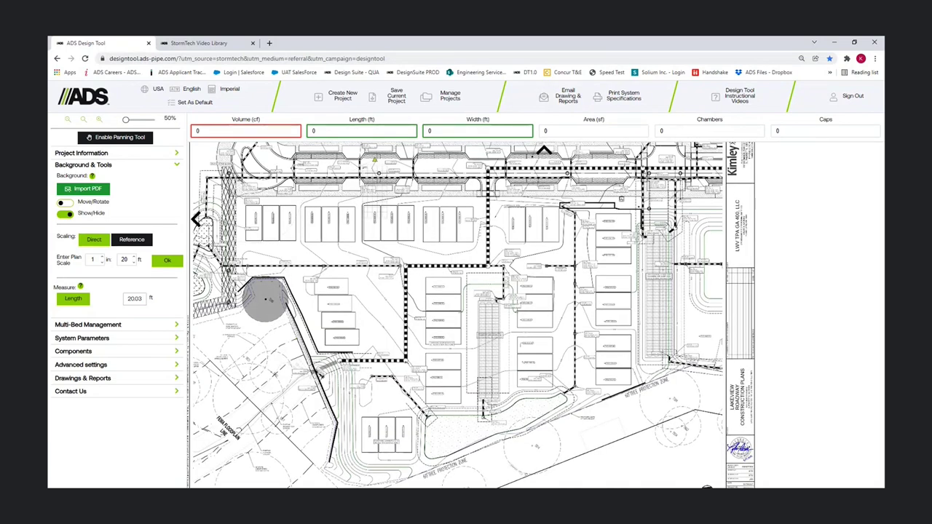
Step: Move the new bed's outline onto the hatched chamber strip between the townhome rows
key(space)
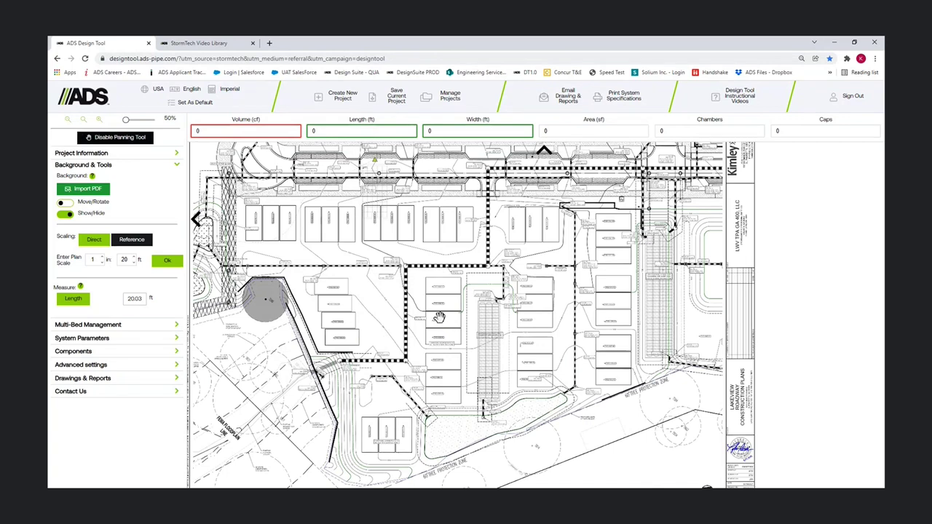
drag(439, 317, 411, 318)
key(space)
click(348, 161)
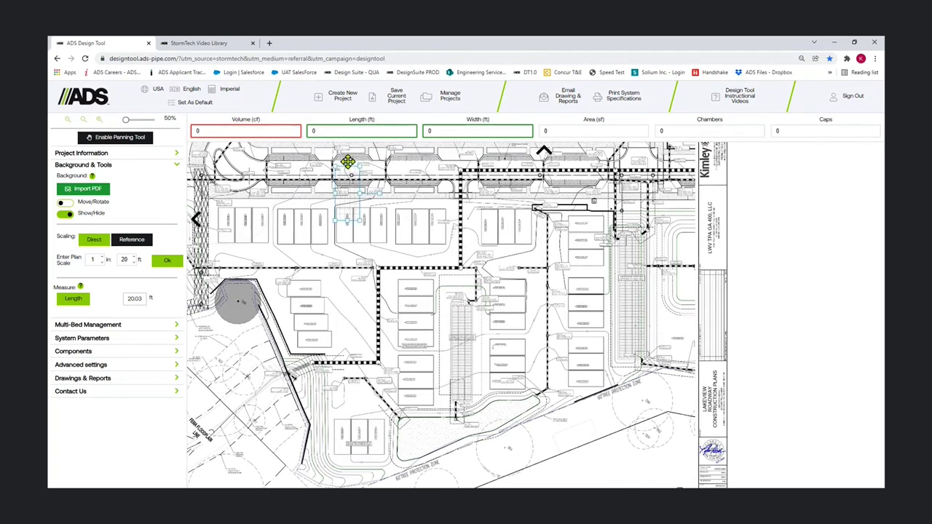
mouse_move(347, 162)
mouse_down()
mouse_move(380, 241)
mouse_move(461, 299)
mouse_up()
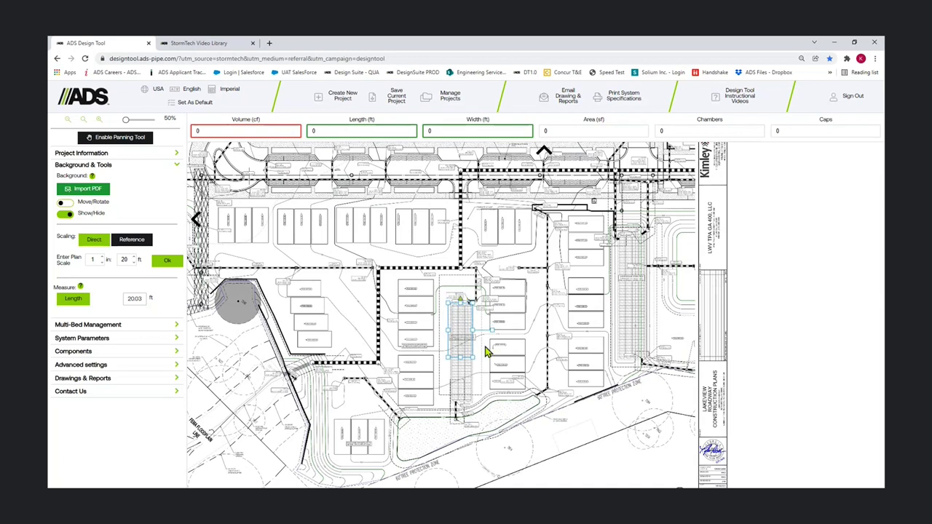
scroll(462, 303, up, 3)
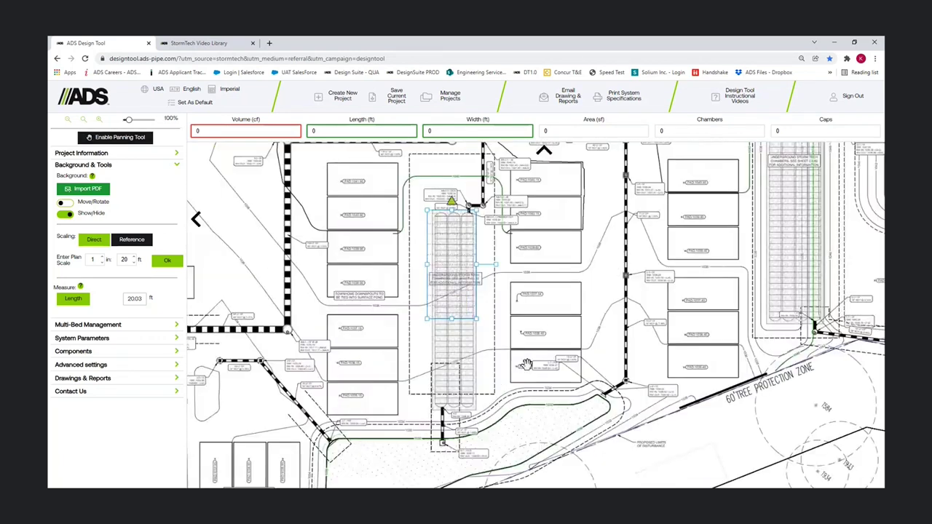
drag(525, 364, 517, 350)
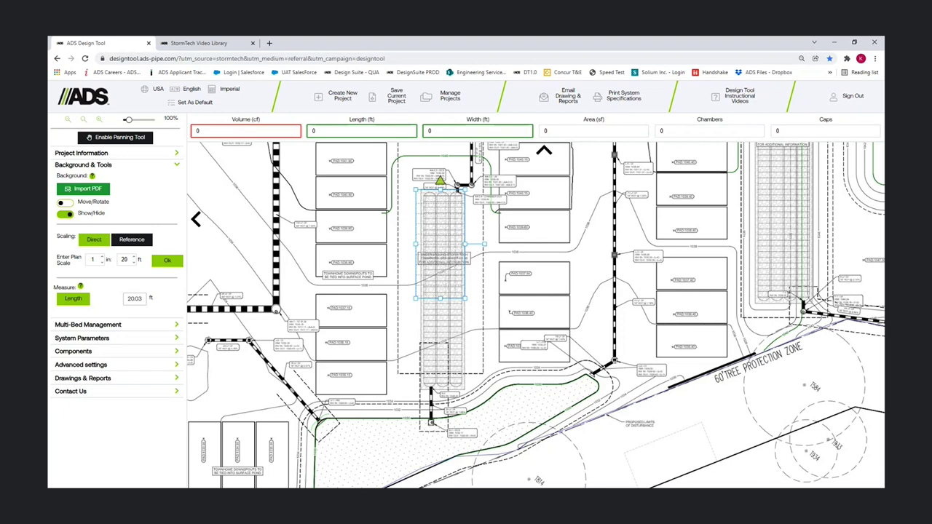
mouse_move(312, 301)
mouse_down()
mouse_move(318, 316)
mouse_move(317, 264)
mouse_up()
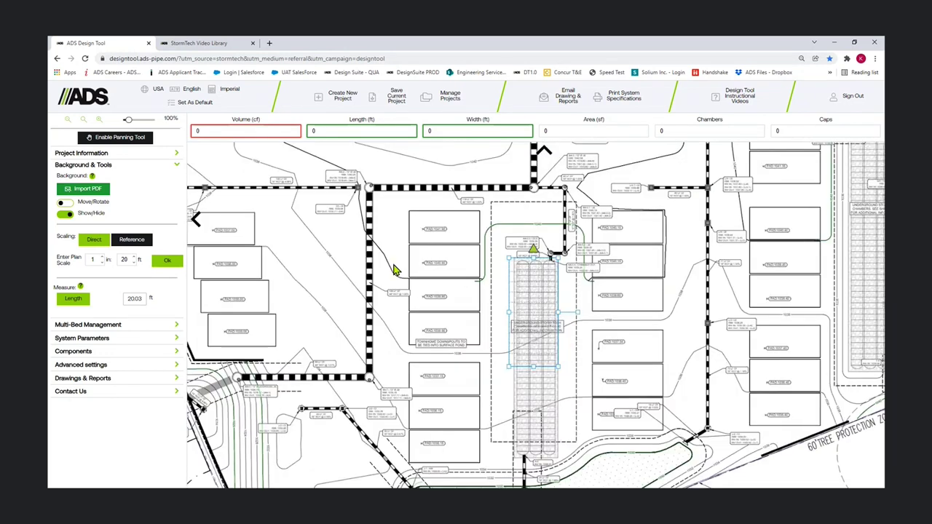
drag(391, 263, 326, 256)
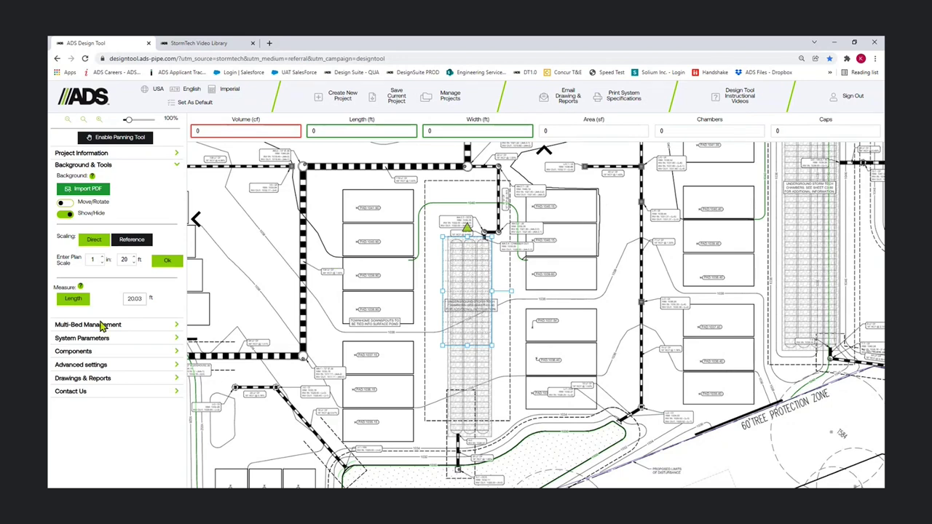
click(75, 326)
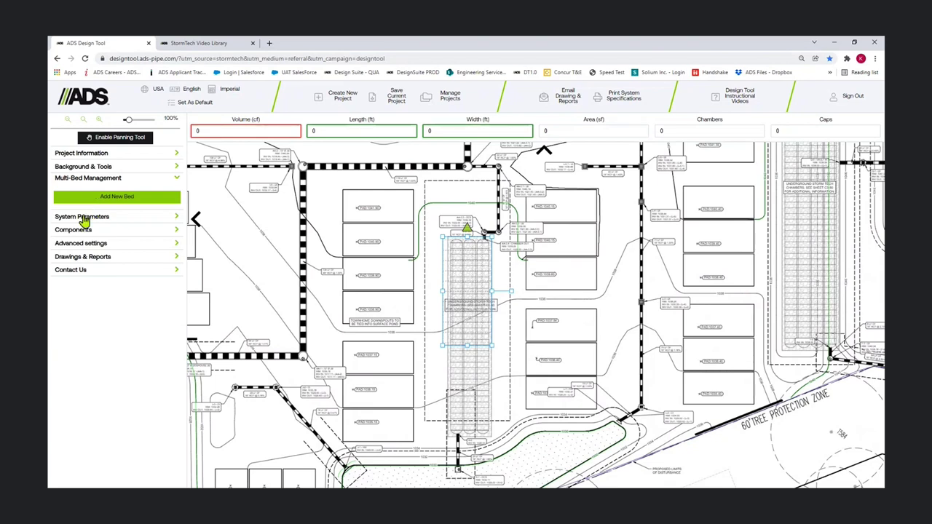
Step: Review the MC-3500 defaults for storage volume, base stone elevation and stone porosity
click(83, 217)
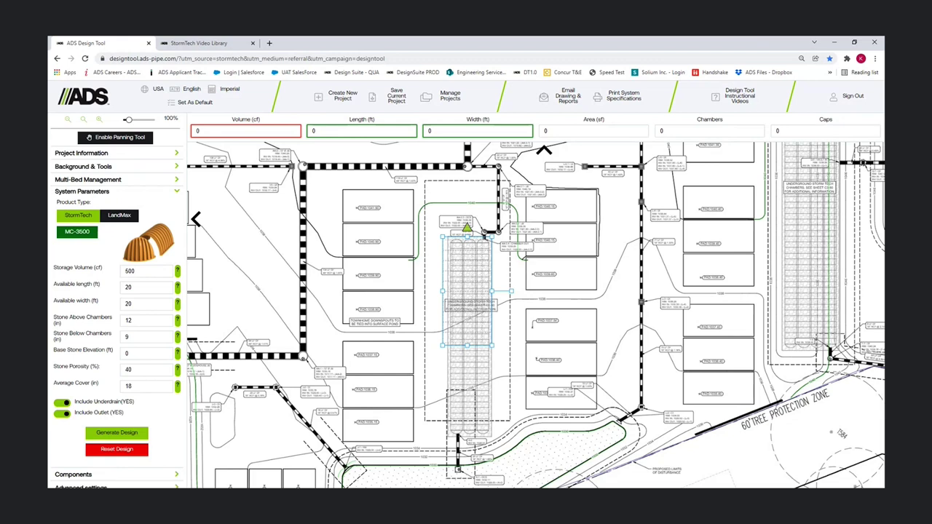
click(153, 369)
click(129, 356)
mouse_move(228, 128)
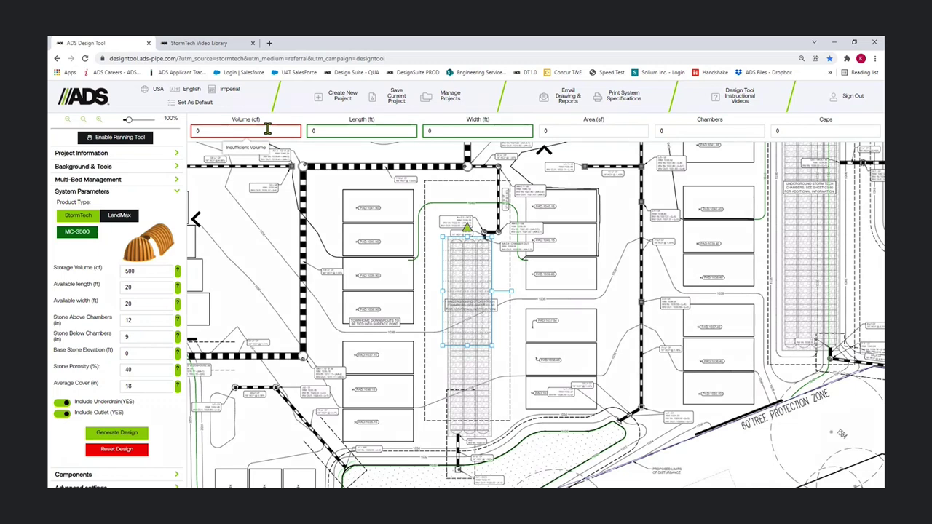
double_click(134, 353)
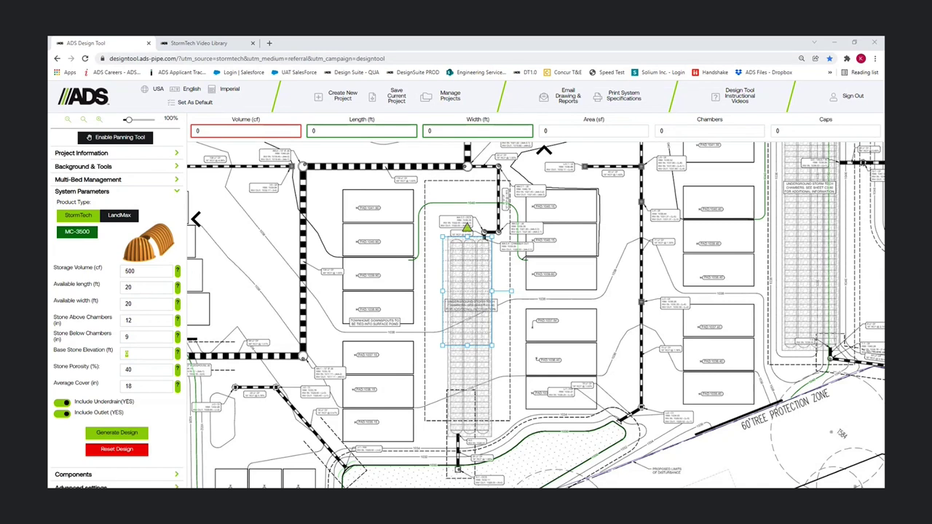
click(133, 271)
Step: Switch to MC-4500 chambers and enter 17000 cf storage within 145 × 31 ft
click(85, 239)
click(73, 255)
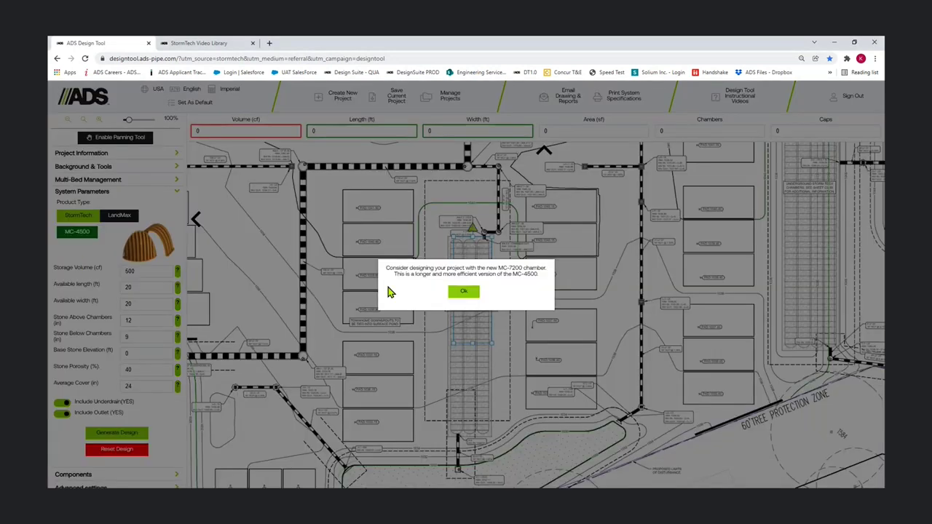
click(464, 293)
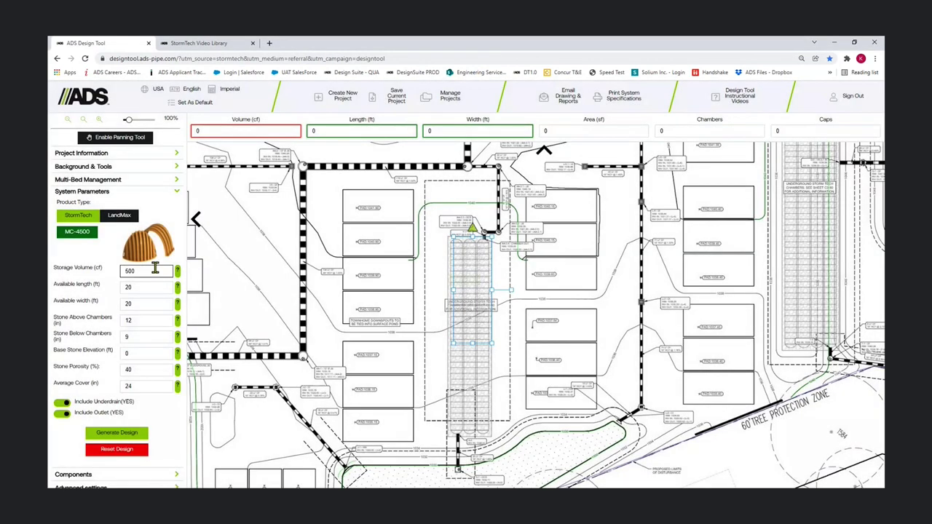
double_click(155, 269)
text(17000)
key(Tab)
text(145)
key(Tab)
text(31)
key(Tab)
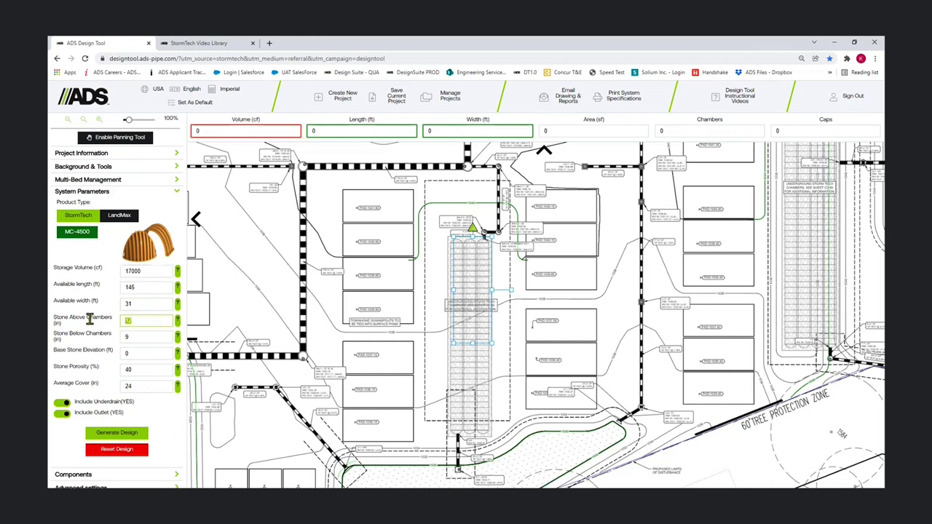
Step: Set base stone elevation to 100 and generate the design, yielding 97 chambers
click(138, 337)
click(136, 353)
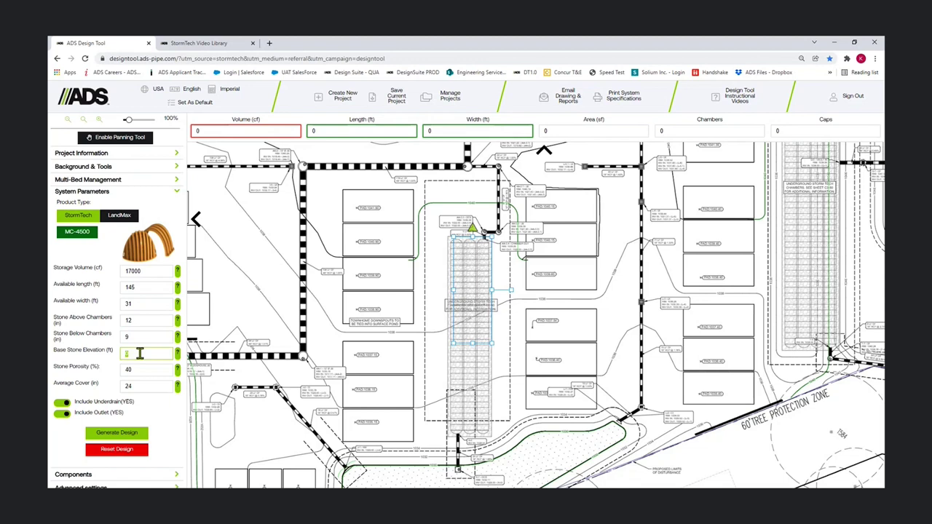
text(100)
scroll(154, 382, down, 1)
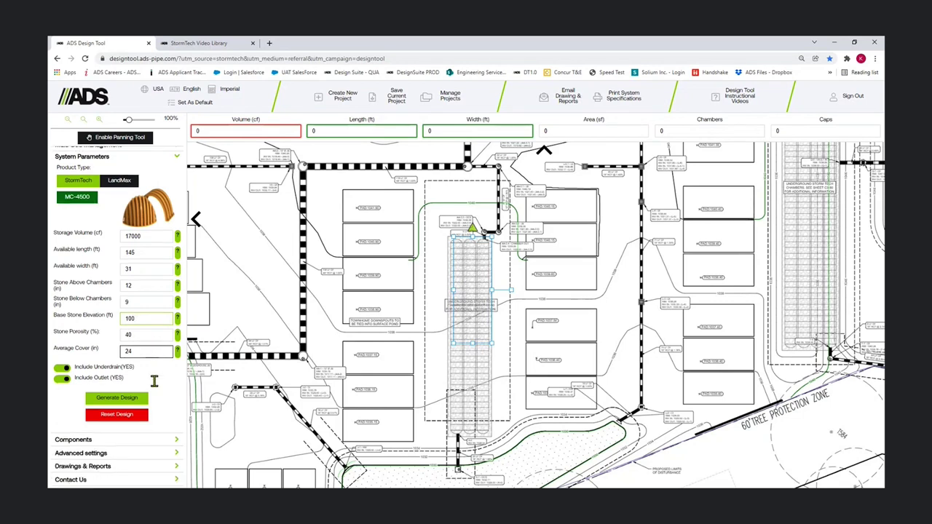
click(116, 398)
click(444, 294)
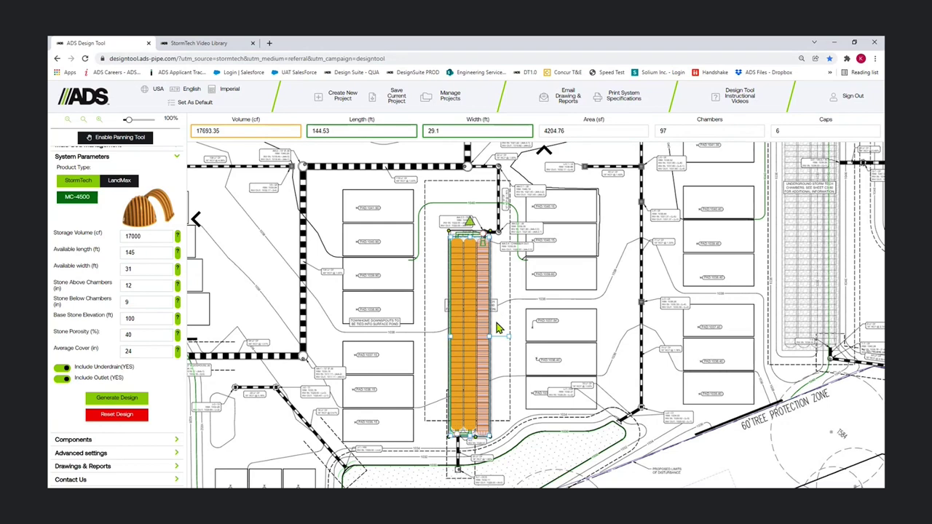
drag(497, 329, 429, 301)
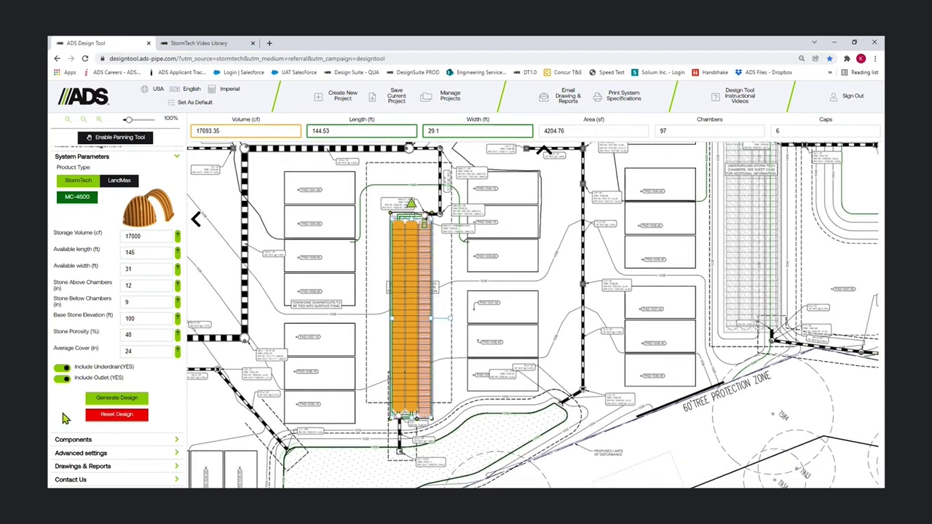
Step: Remove the inlet manifold at the top end of the MC-4500 bed
click(73, 440)
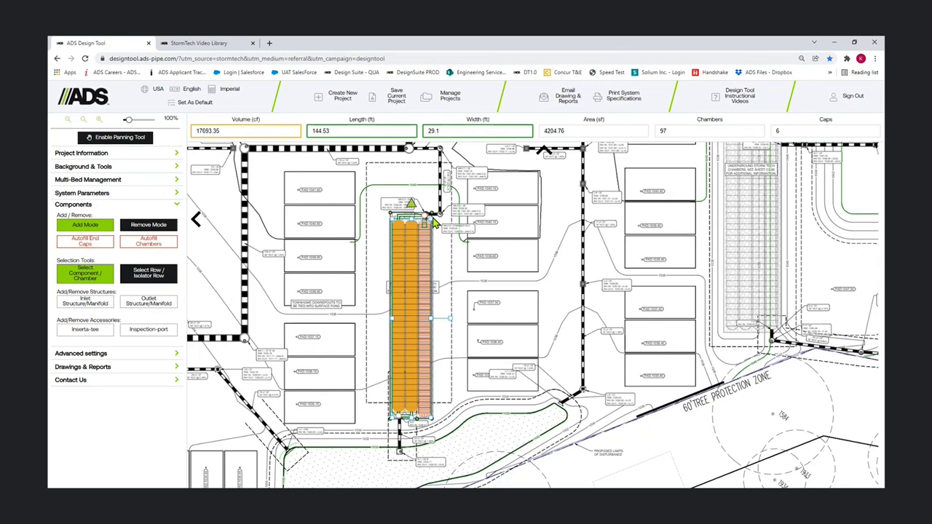
click(96, 308)
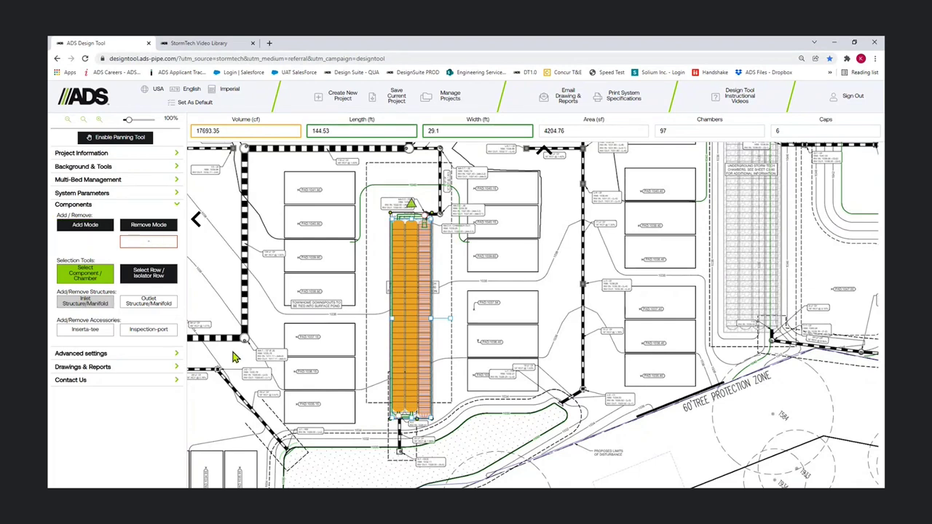
scroll(429, 230, up, 3)
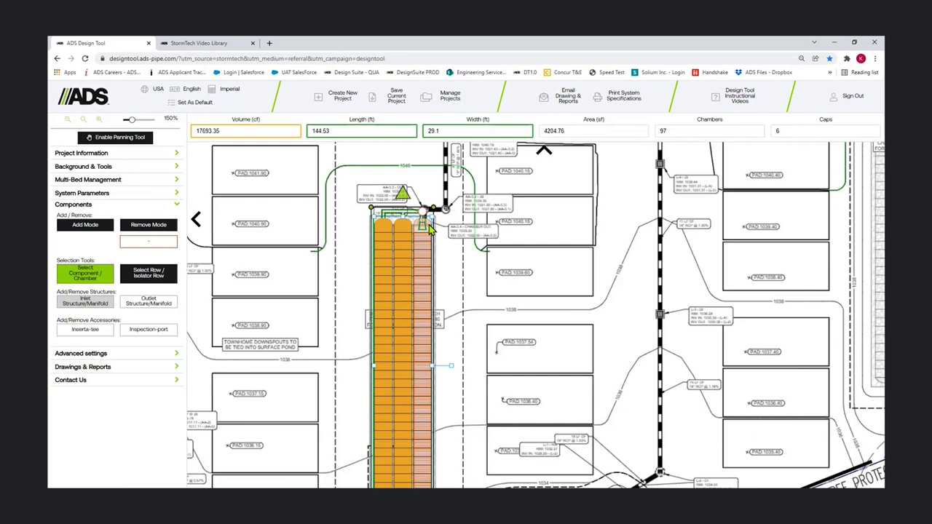
click(422, 230)
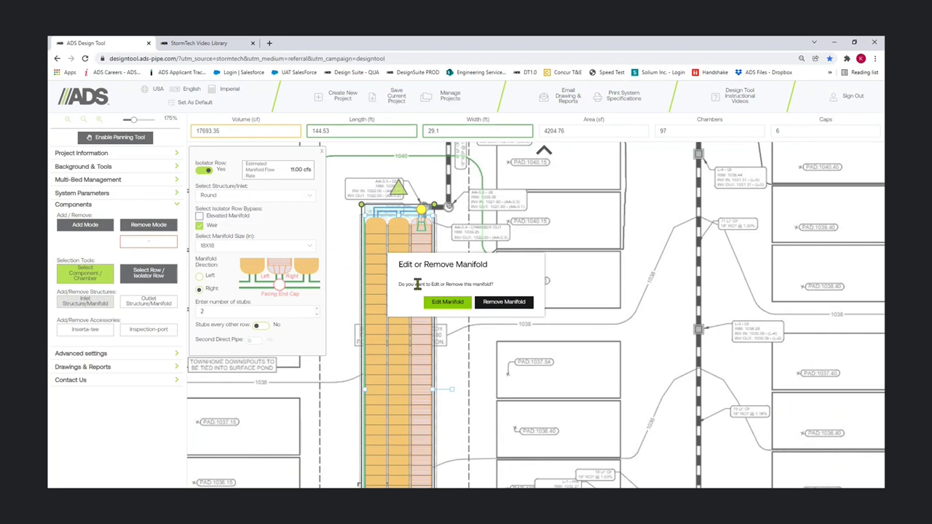
click(493, 304)
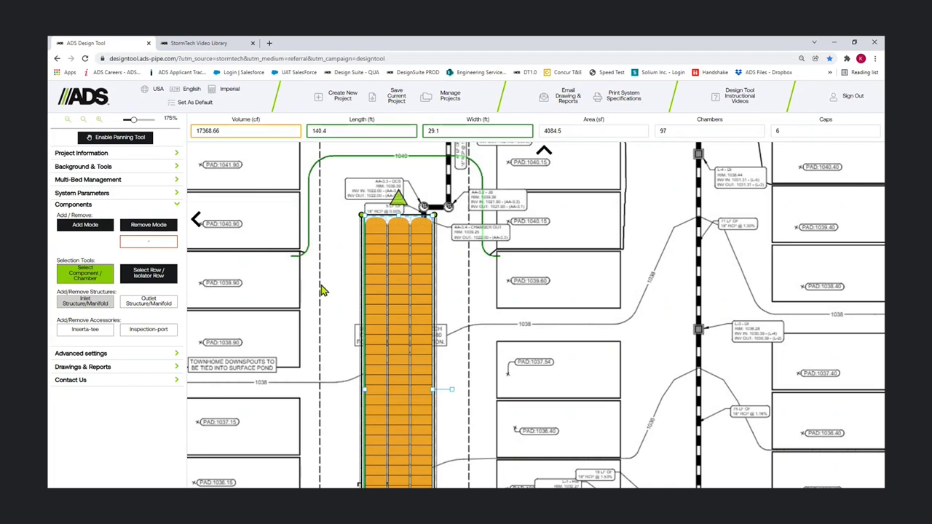
Step: Remove the outlet manifold from the bed's bottom end
scroll(323, 290, down, 2)
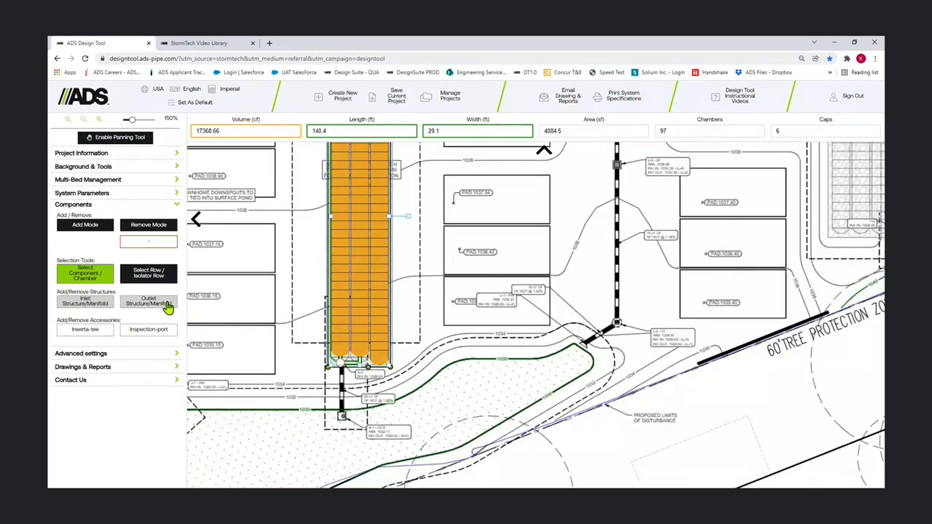
click(167, 306)
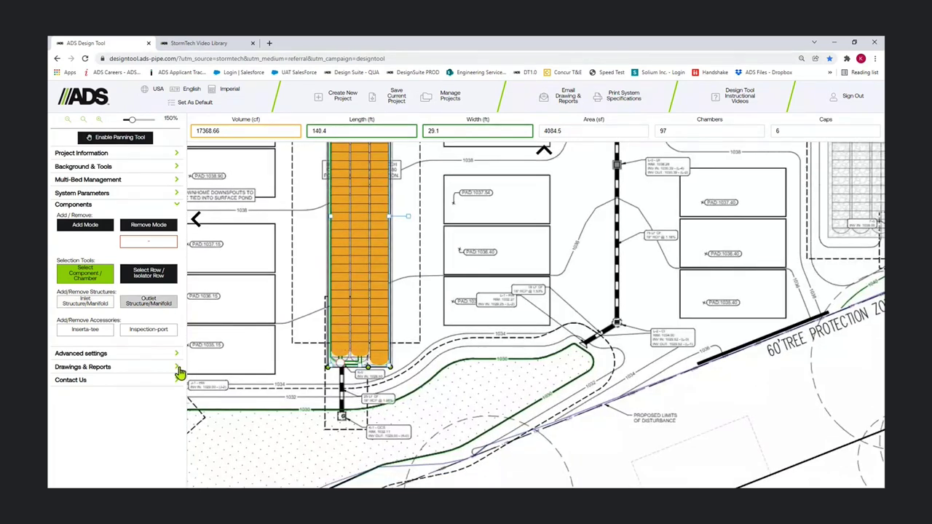
click(342, 354)
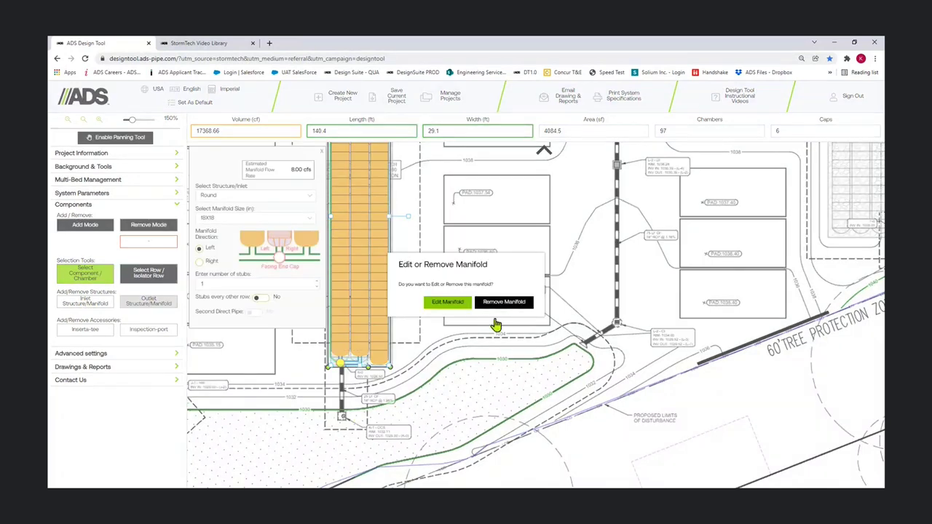
click(501, 302)
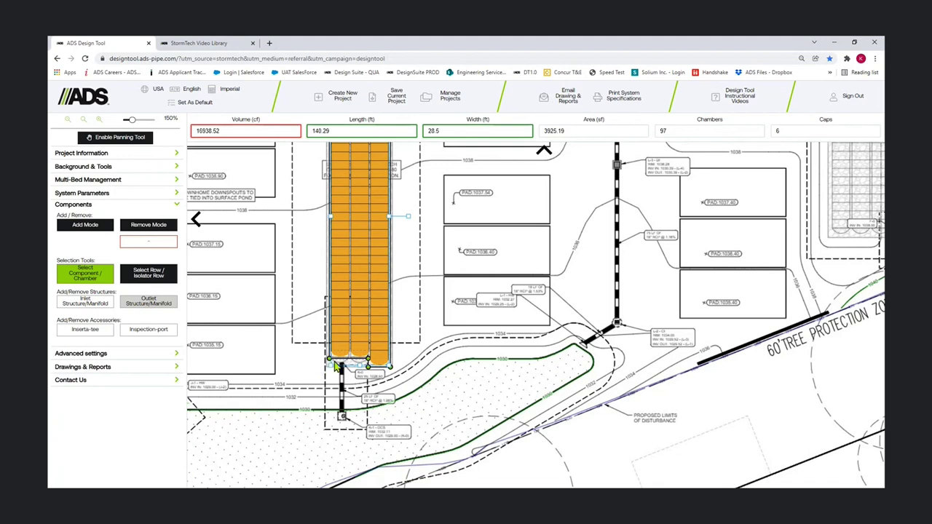
Step: Add chambers at the bottom end, bringing the bed to 99 chambers and 17,263.74 cf
scroll(336, 366, up, 3)
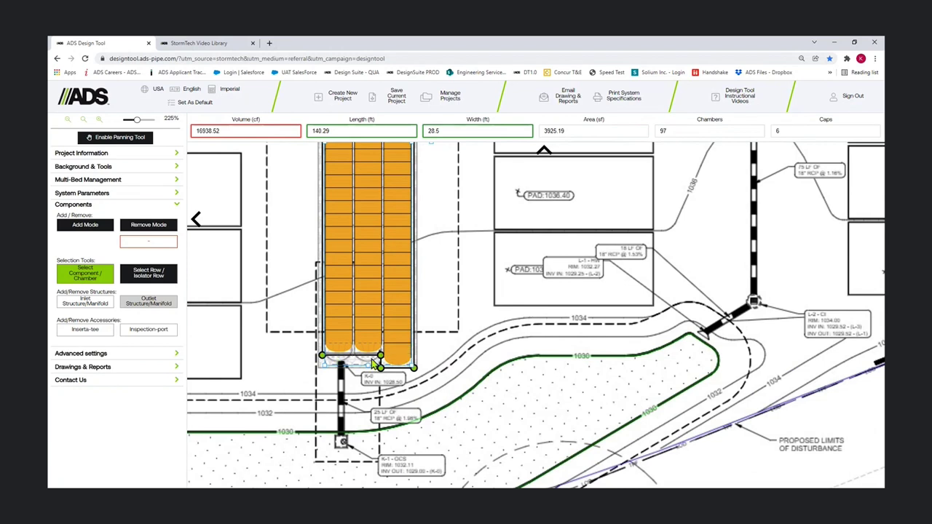
click(85, 227)
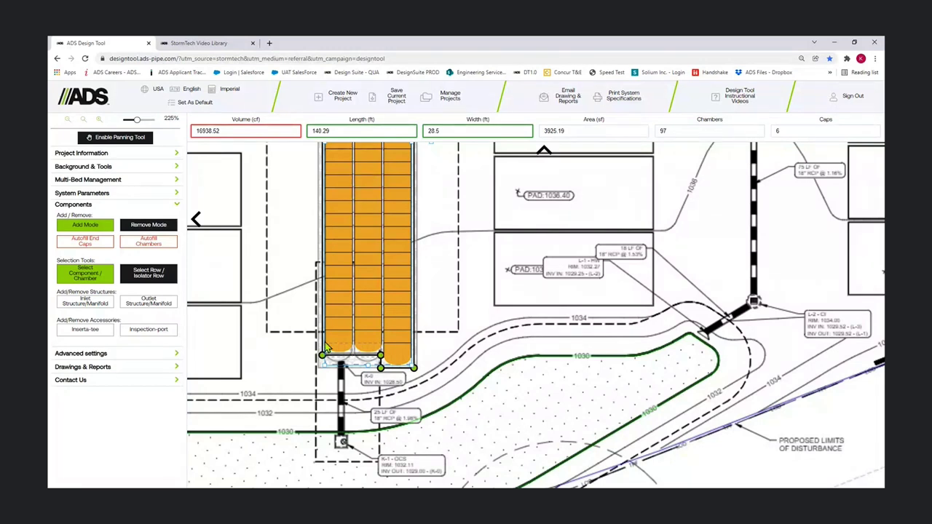
click(357, 355)
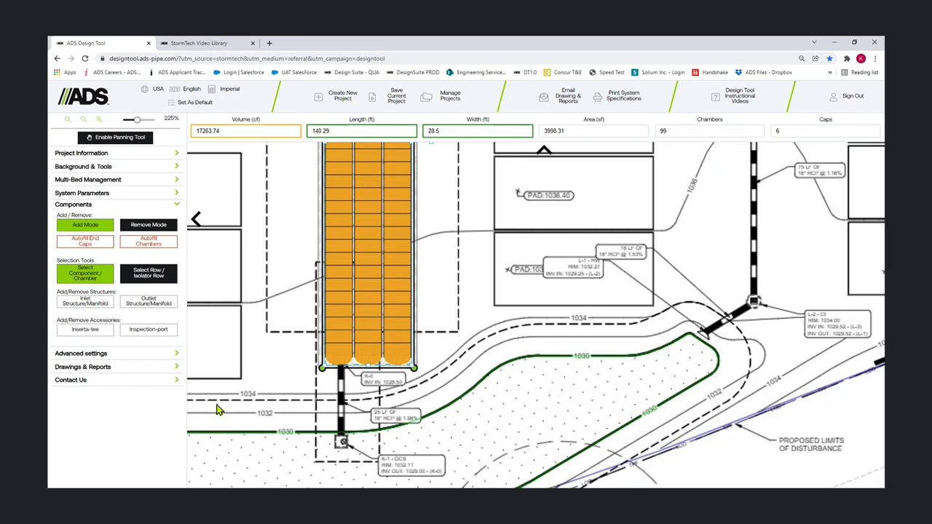
click(87, 299)
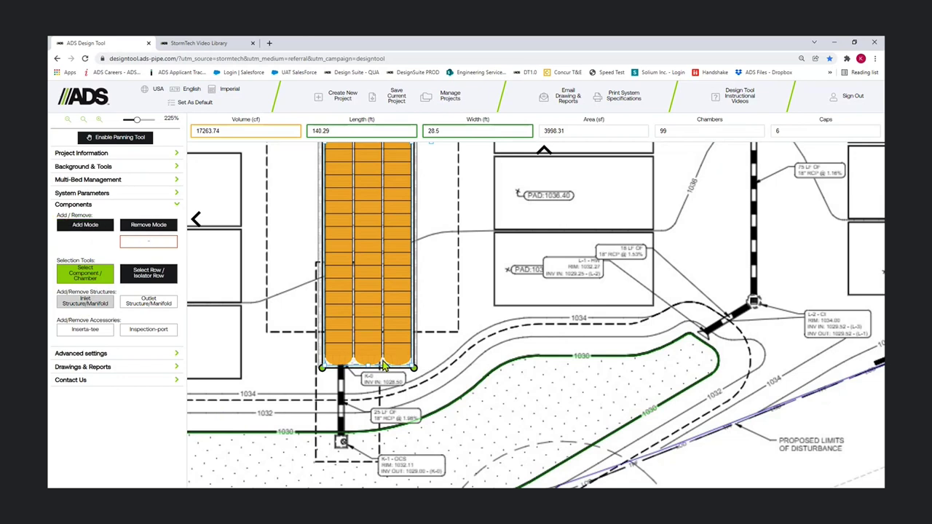
Step: Attach an 18X18 isolator-row inlet manifold with weir bypass, Left direction and 2 stubs at the bottom end
click(340, 356)
drag(365, 311, 451, 362)
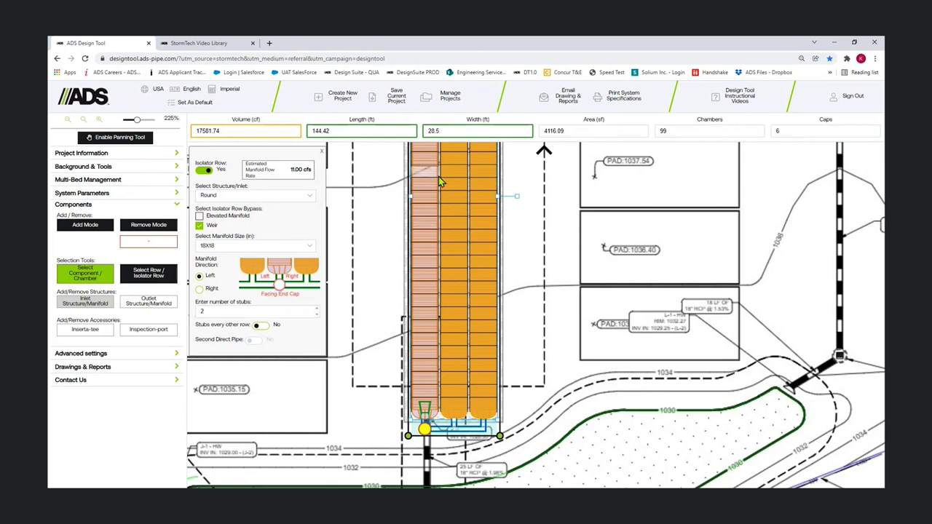
middle_drag(436, 184, 433, 187)
drag(433, 187, 423, 375)
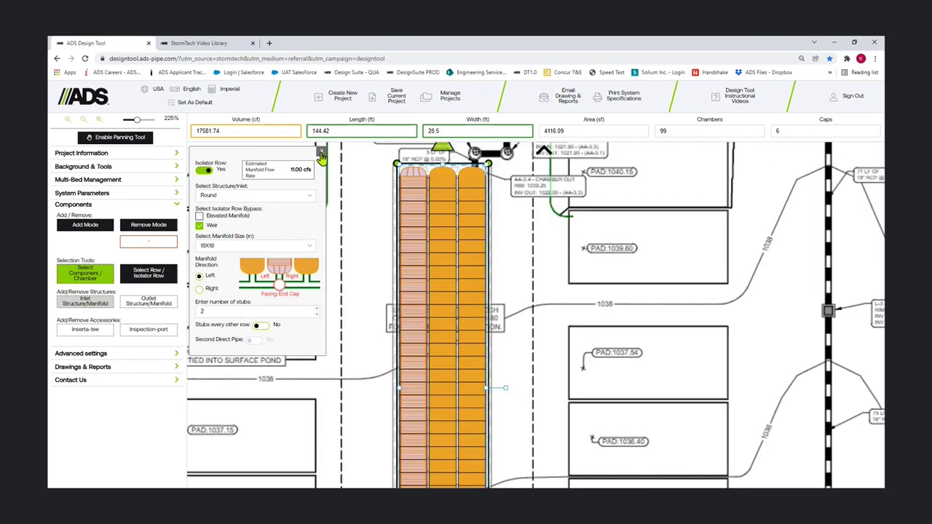
click(115, 137)
Step: Place an 18X18 outlet manifold facing right with one stub at the row's top end
click(149, 300)
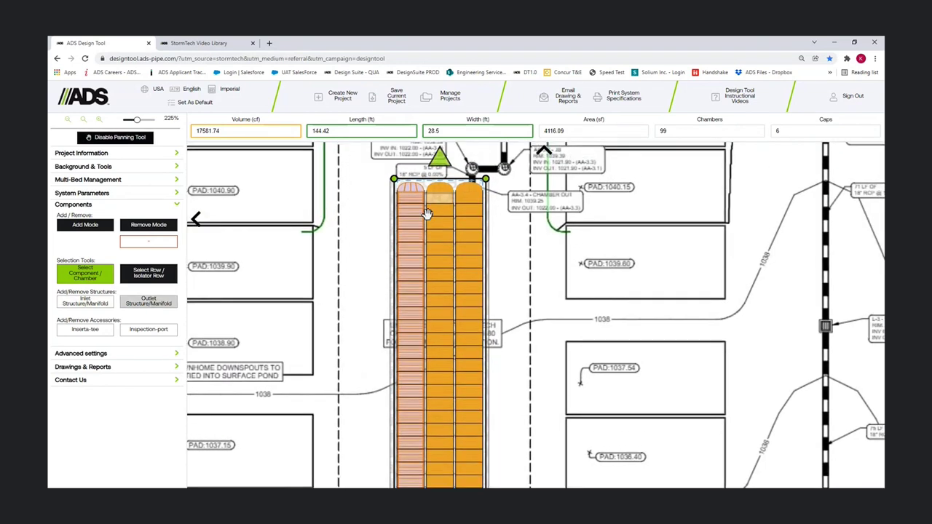
click(444, 279)
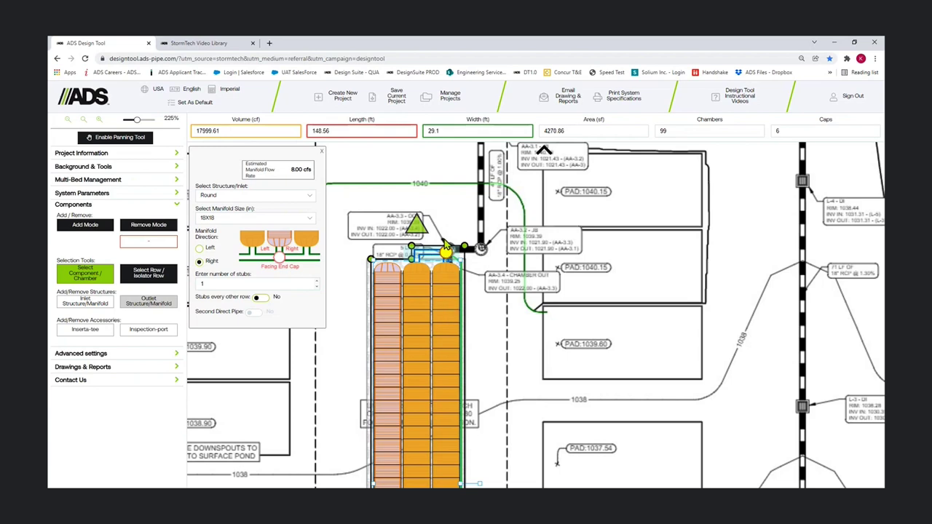
scroll(434, 312, down, 2)
drag(434, 312, 430, 250)
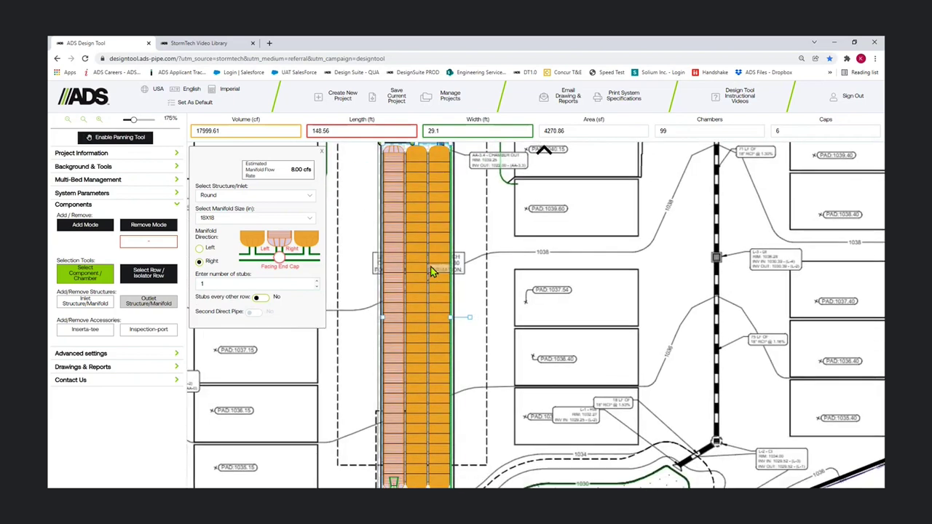
scroll(298, 177, down, 1)
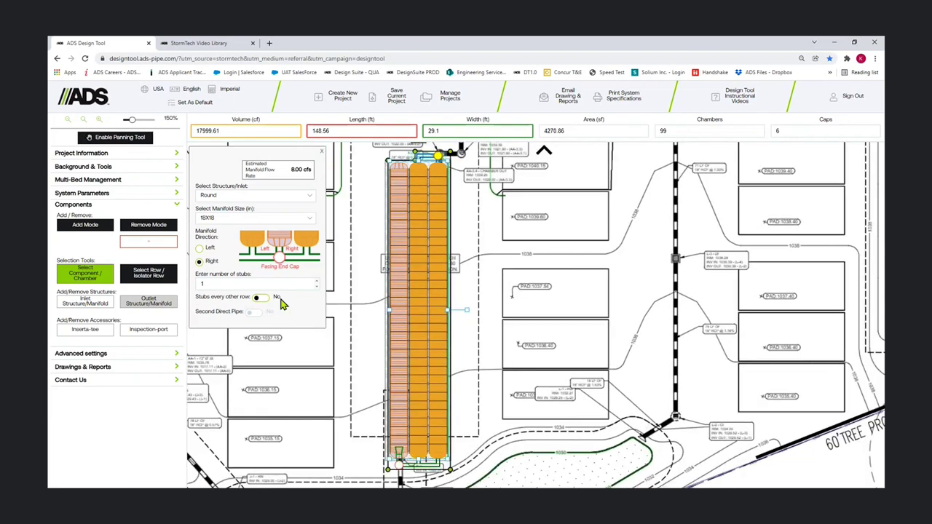
click(321, 150)
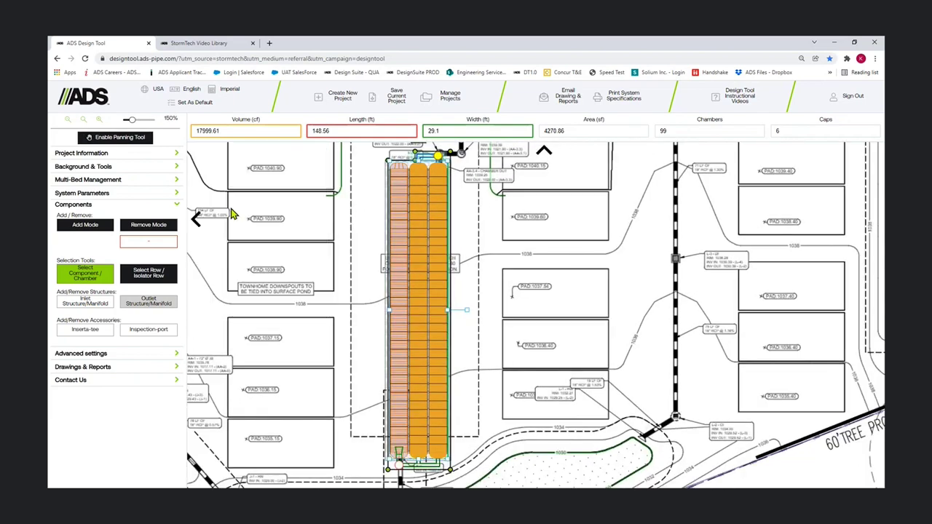
Step: Place an inspection port at the chamber row's top end and select the Inserta-tee option
click(139, 338)
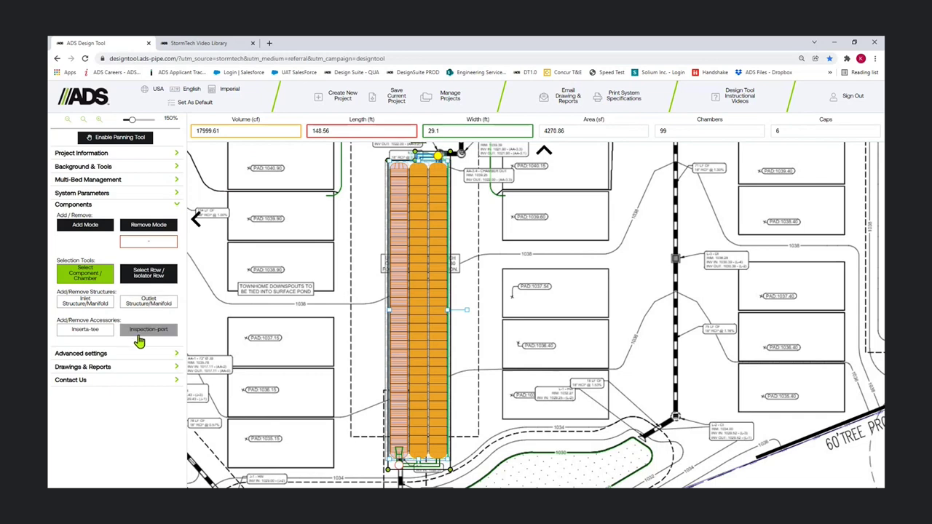
click(399, 174)
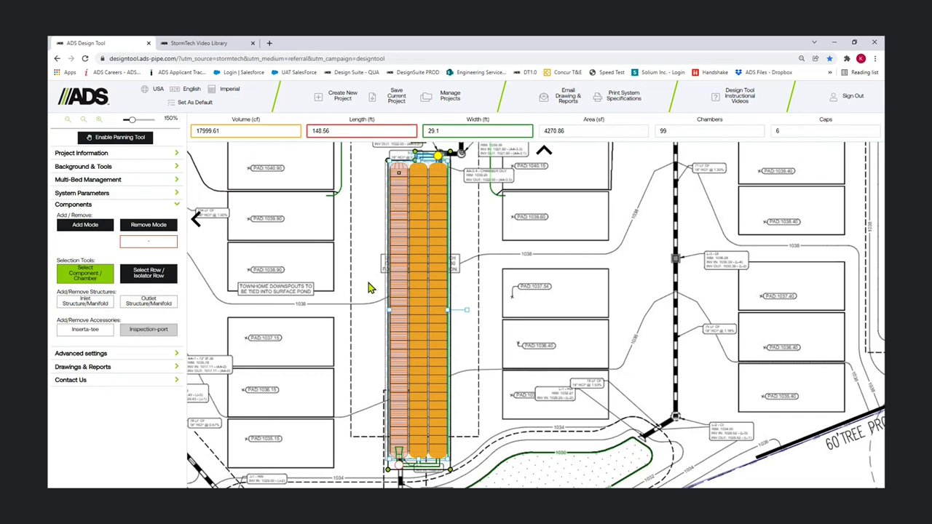
click(136, 331)
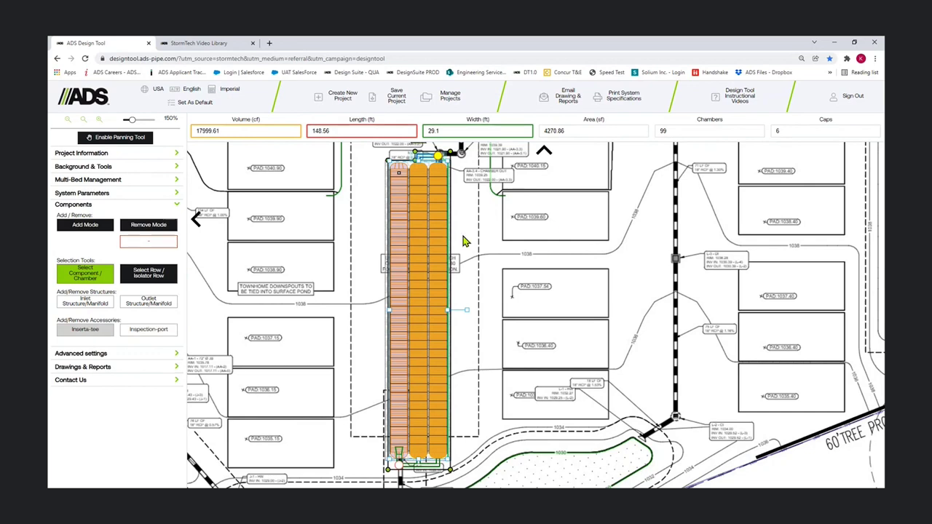
scroll(442, 357, up, 1)
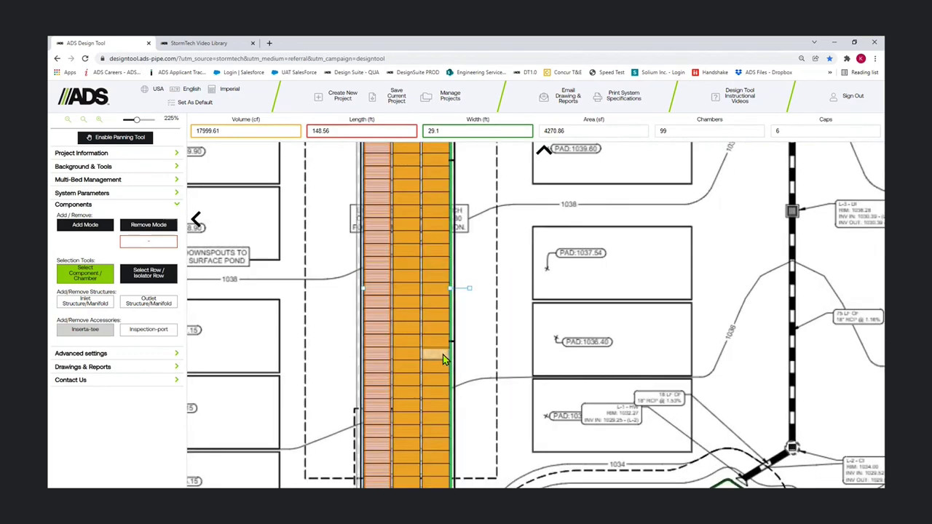
scroll(442, 356, up, 1)
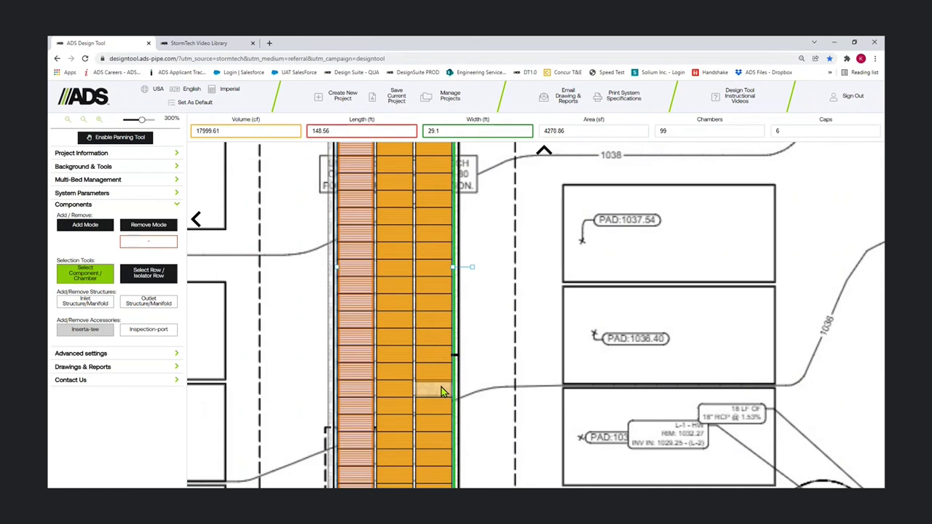
scroll(442, 392, down, 3)
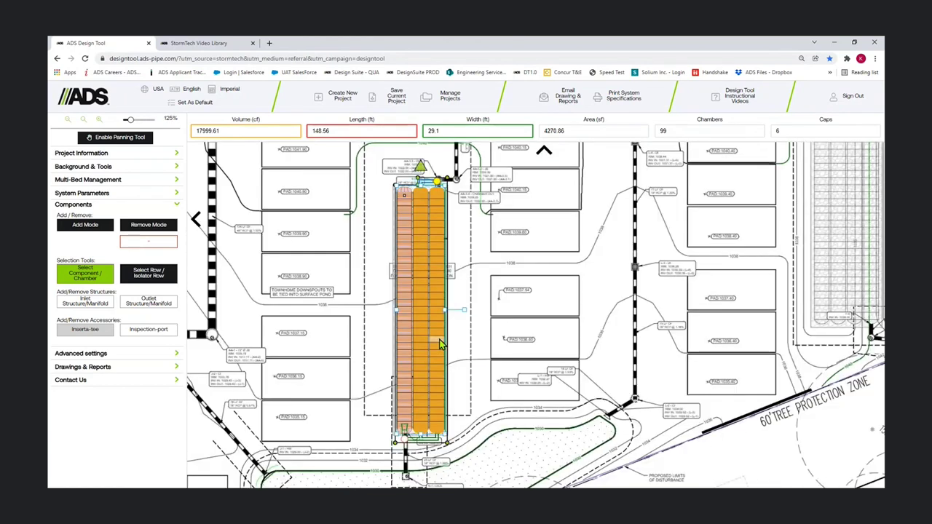
drag(439, 333, 356, 280)
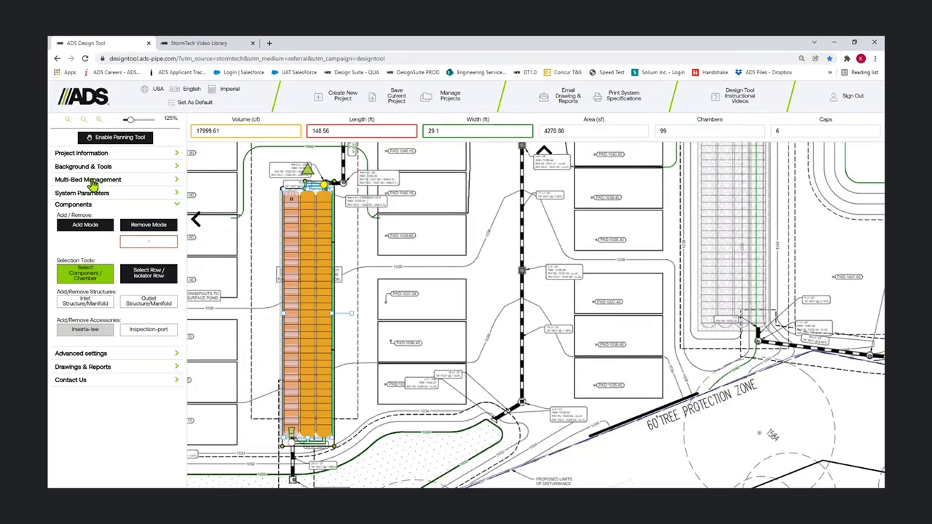
click(93, 182)
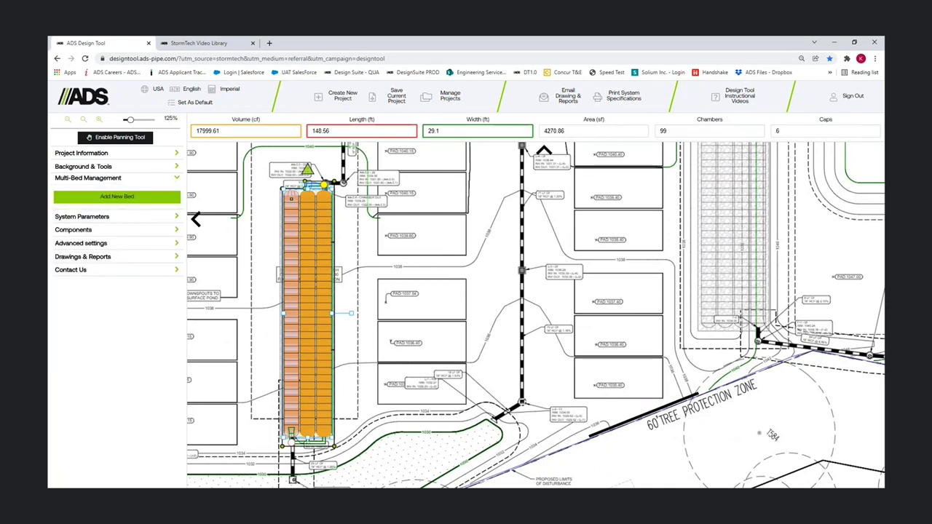
Step: Convert to a multi-bed project and save the bed names Bed 1 and Bed 2
click(127, 201)
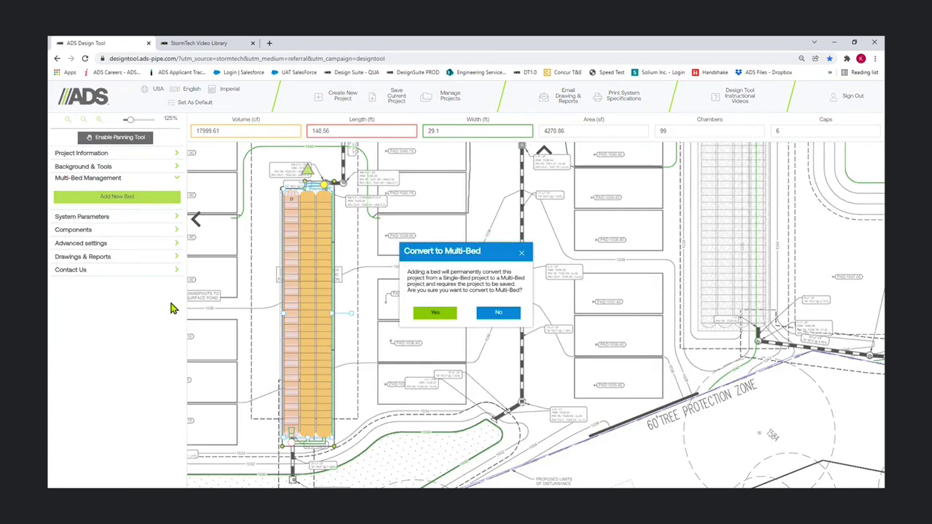
click(434, 315)
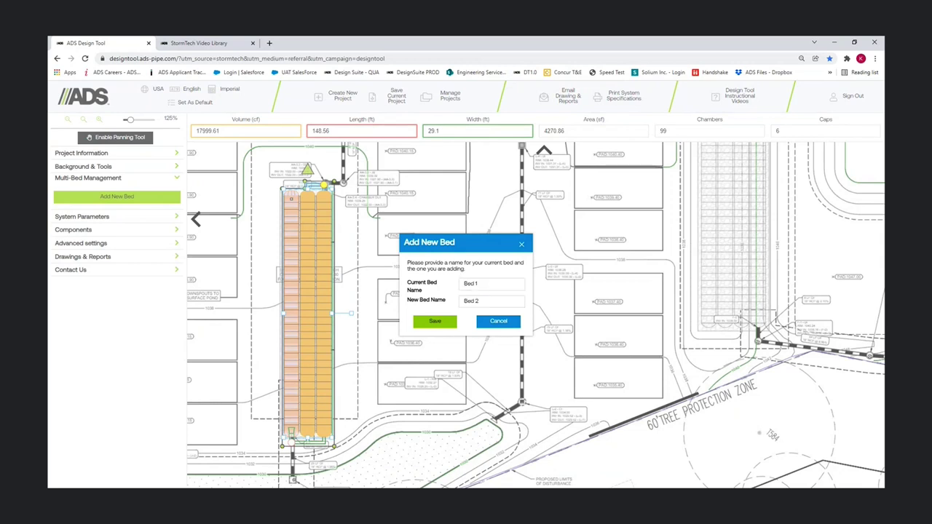
click(434, 322)
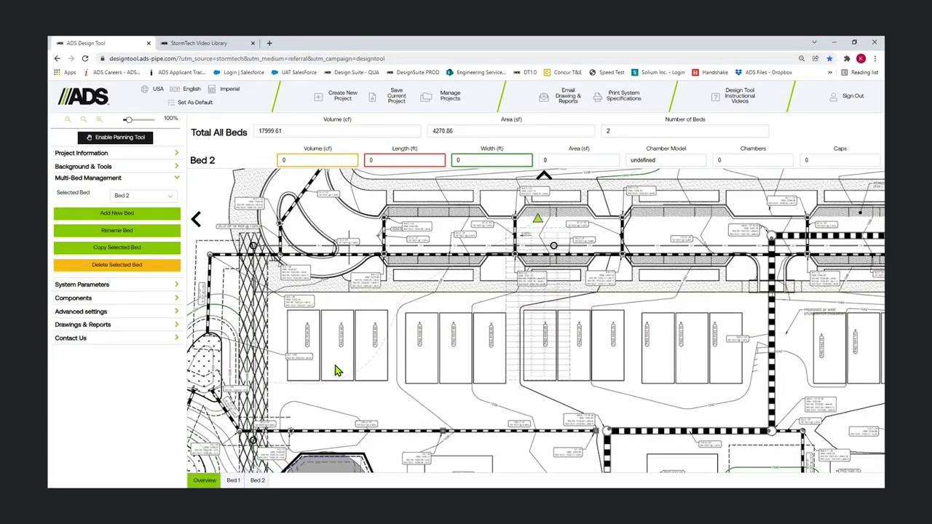
Step: Drag the Bed 2 layout onto the hatched underground chamber area near the title block
scroll(360, 333, right, 3)
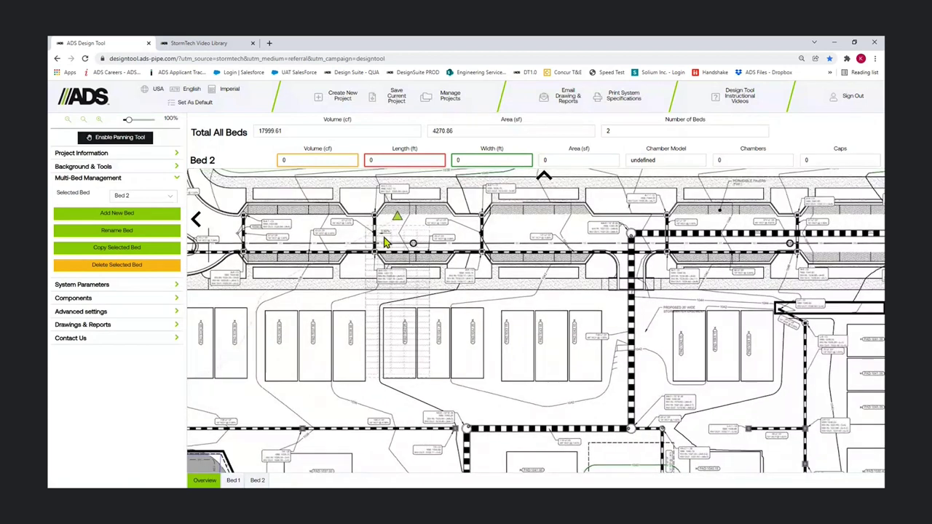
mouse_move(399, 218)
mouse_down()
mouse_move(480, 280)
mouse_move(732, 328)
mouse_up()
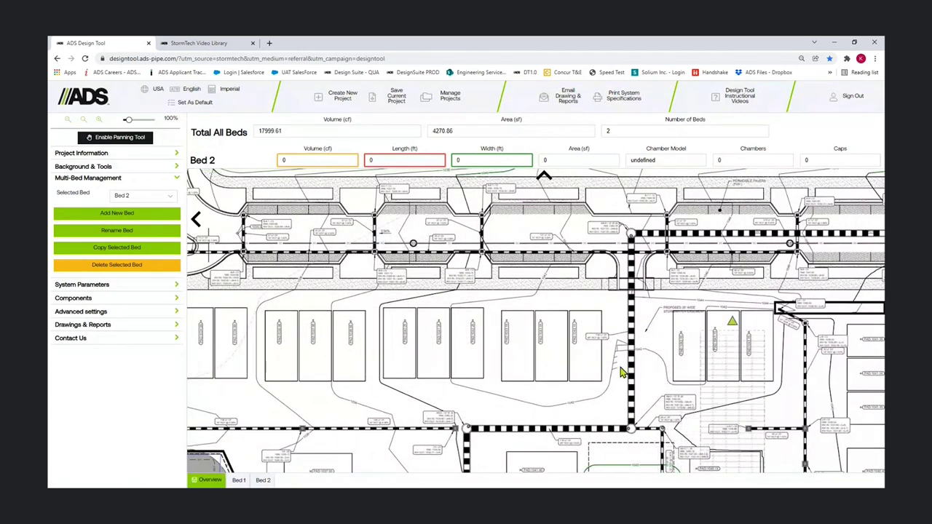
scroll(622, 372, down, 3)
scroll(623, 372, right, 7)
mouse_move(384, 197)
mouse_down()
mouse_move(628, 277)
mouse_move(635, 233)
mouse_up()
drag(517, 218, 493, 220)
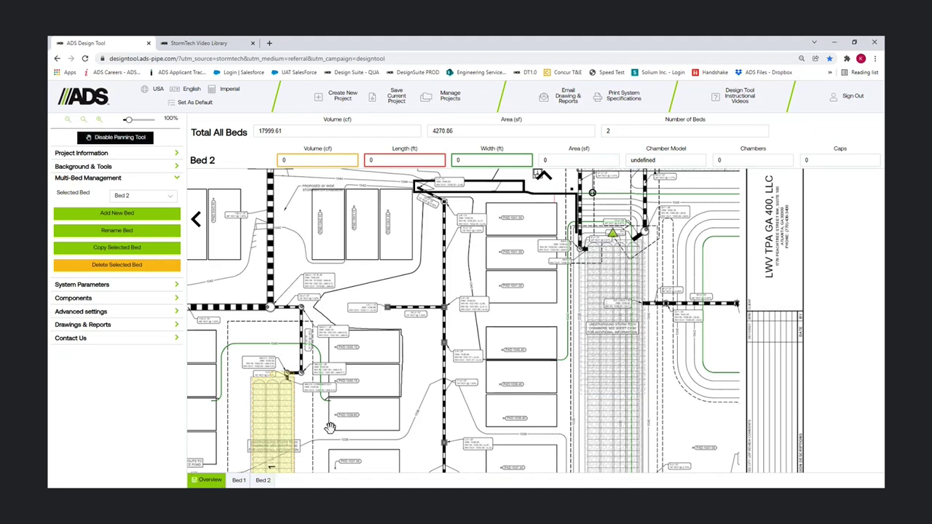
drag(332, 431, 320, 318)
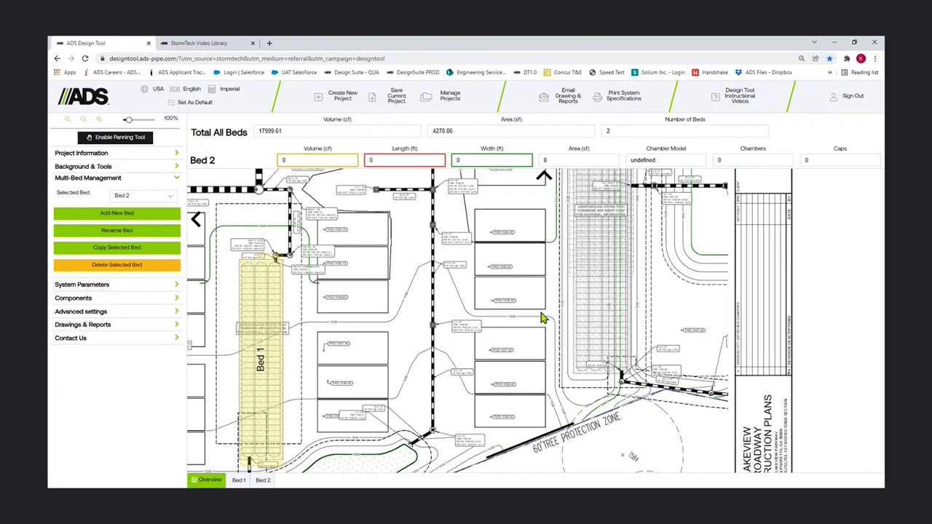
drag(539, 285, 434, 376)
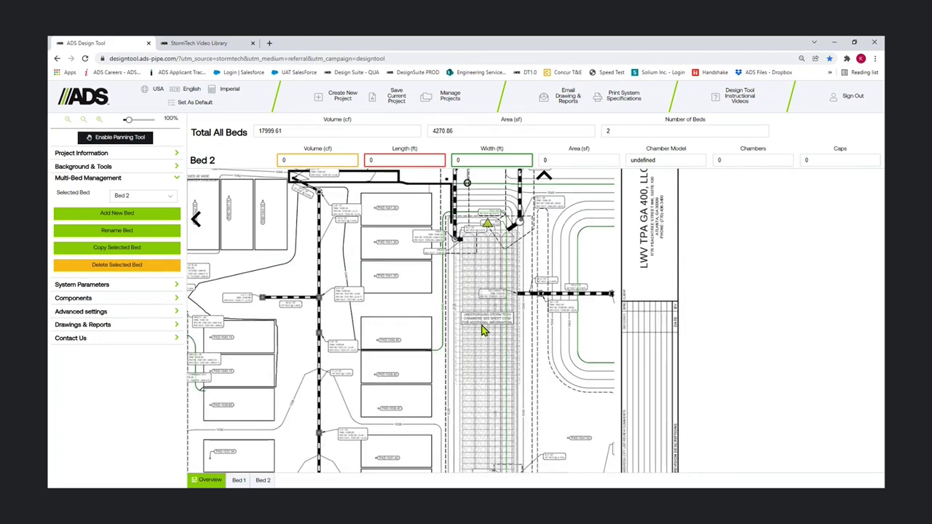
Step: Select Bed 2 to show its boundary handles over the hatched chamber area
click(486, 225)
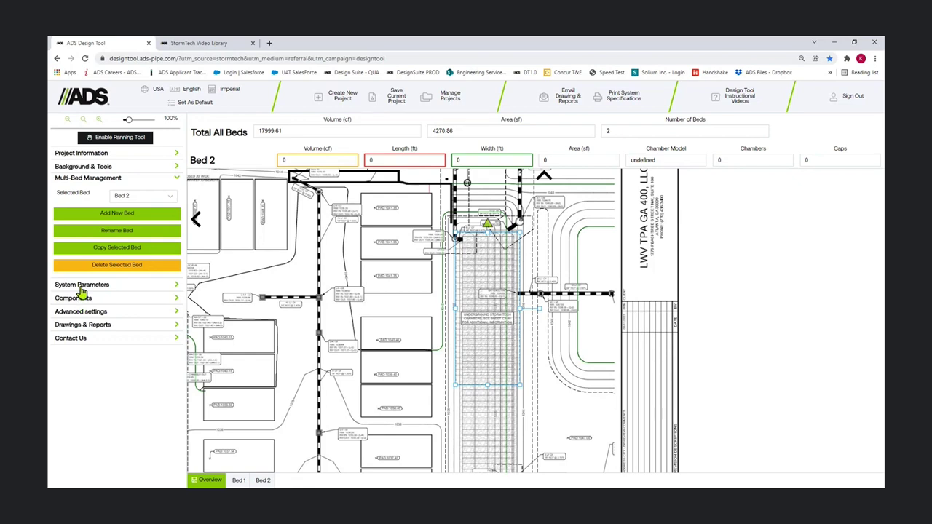
Step: Choose the MC-7200 chamber model in Bed 2's System Parameters
click(82, 287)
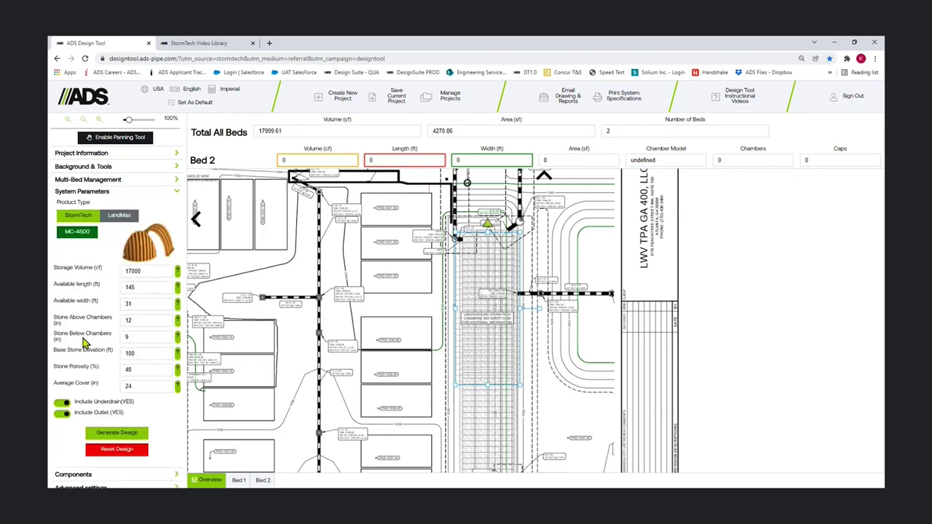
click(82, 235)
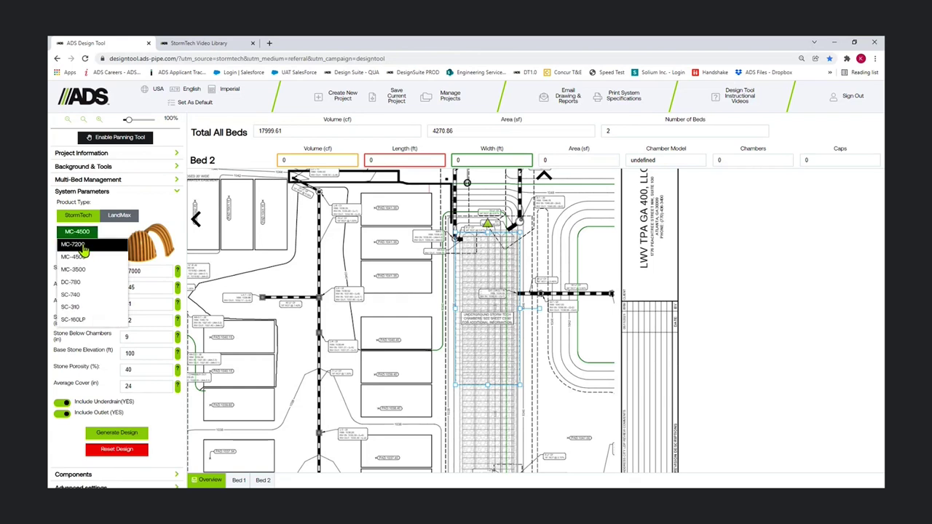
click(85, 248)
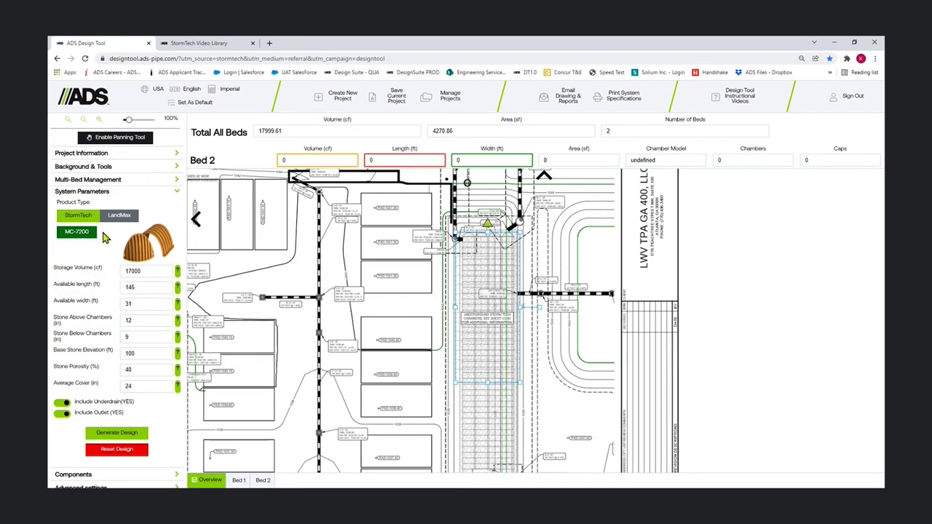
click(145, 270)
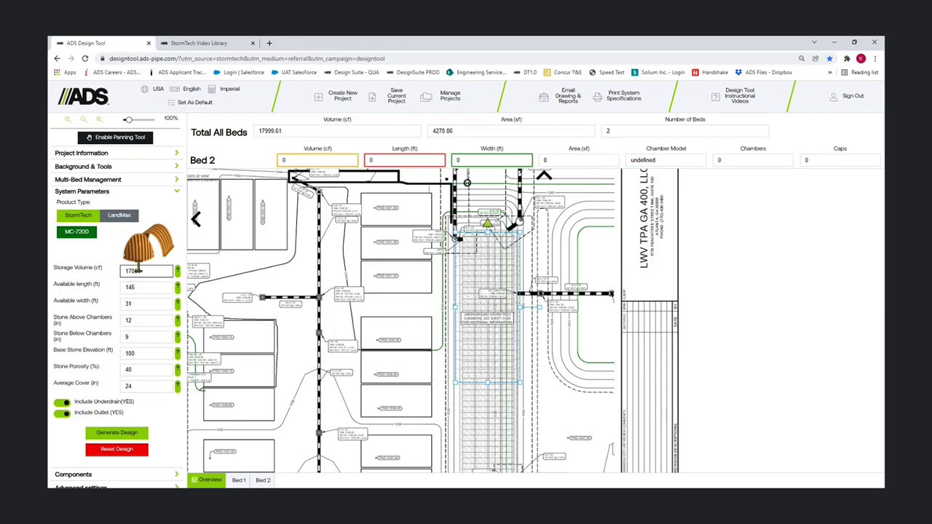
Step: Re-enter the base stone elevation value (102 ft)
double_click(143, 353)
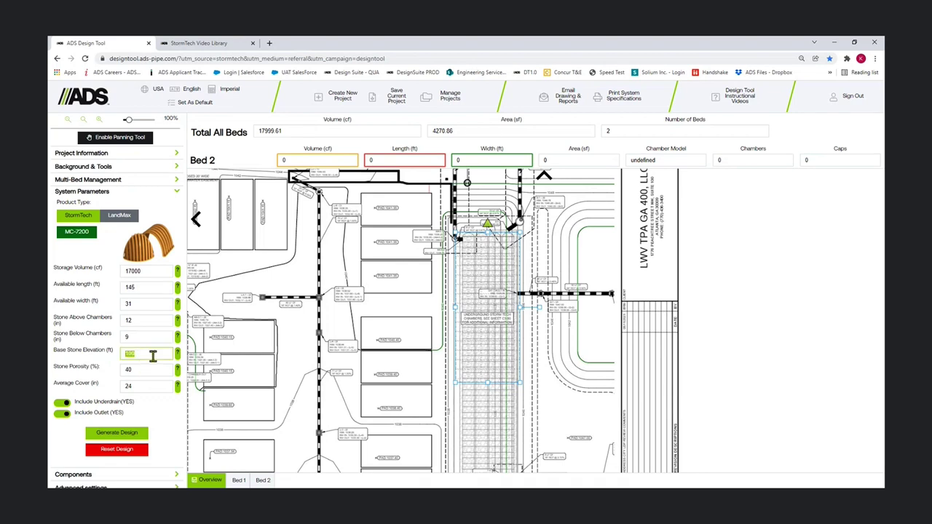
text(102)
key(BackSpace)
text(0)
scroll(120, 356, down, 1)
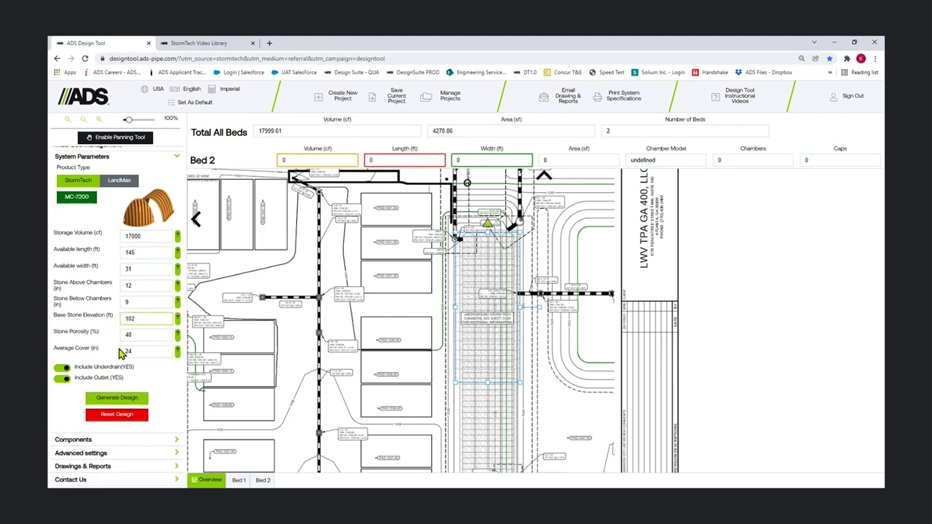
click(73, 440)
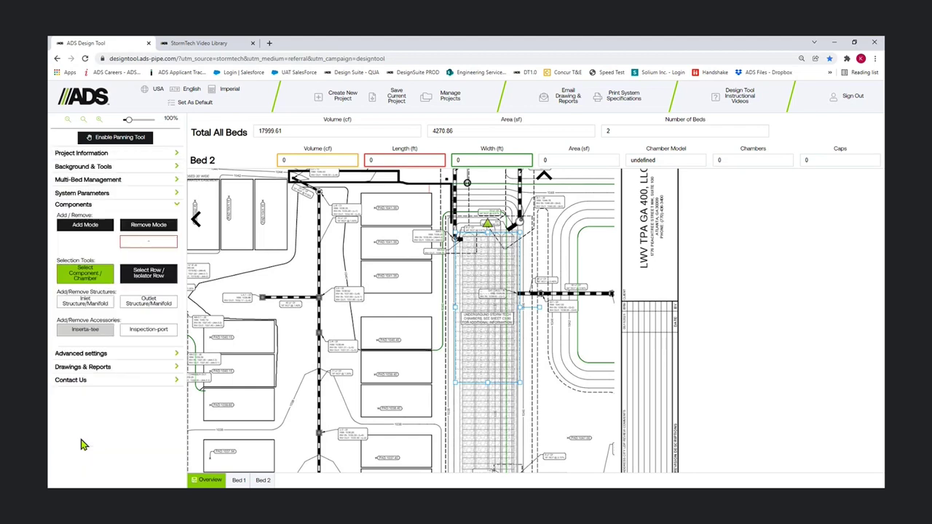
Step: Drag Bed 2's bottom boundary handle downward to lengthen the bed
click(485, 222)
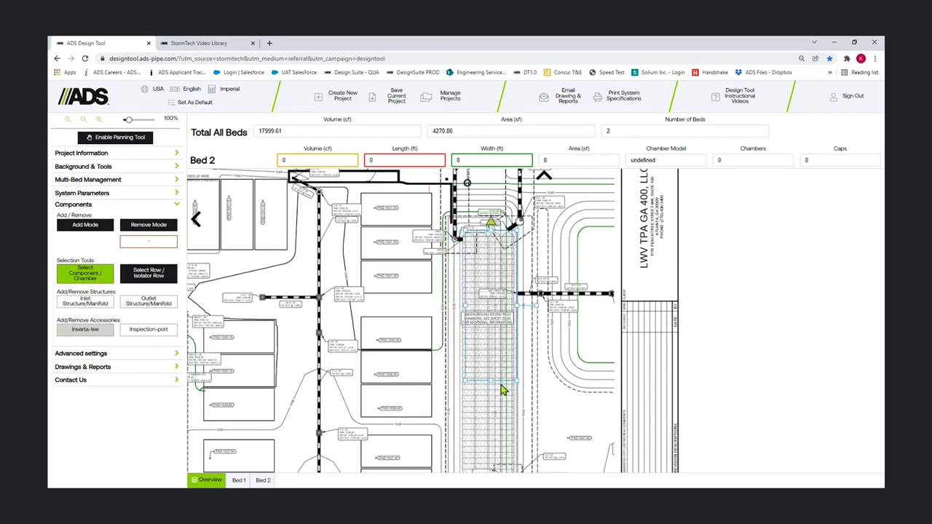
scroll(495, 366, down, 1)
drag(492, 373, 484, 449)
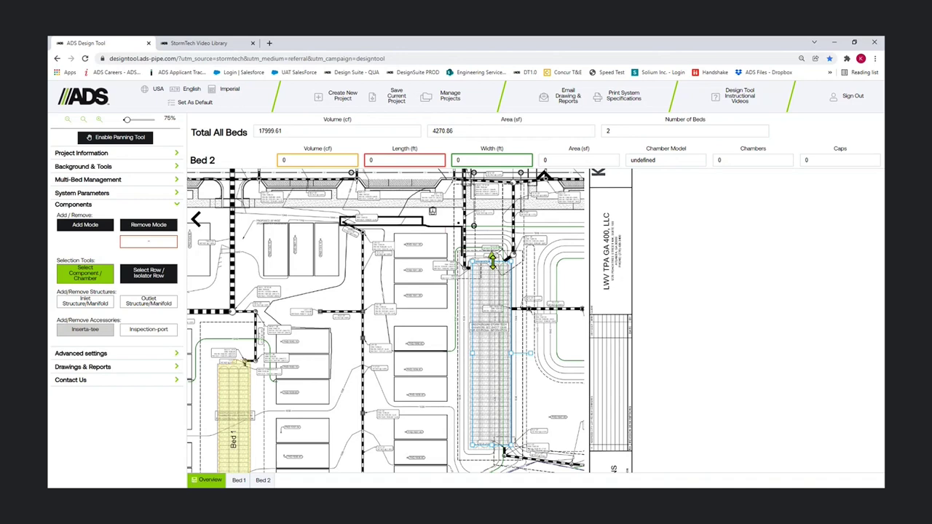
scroll(491, 262, up, 2)
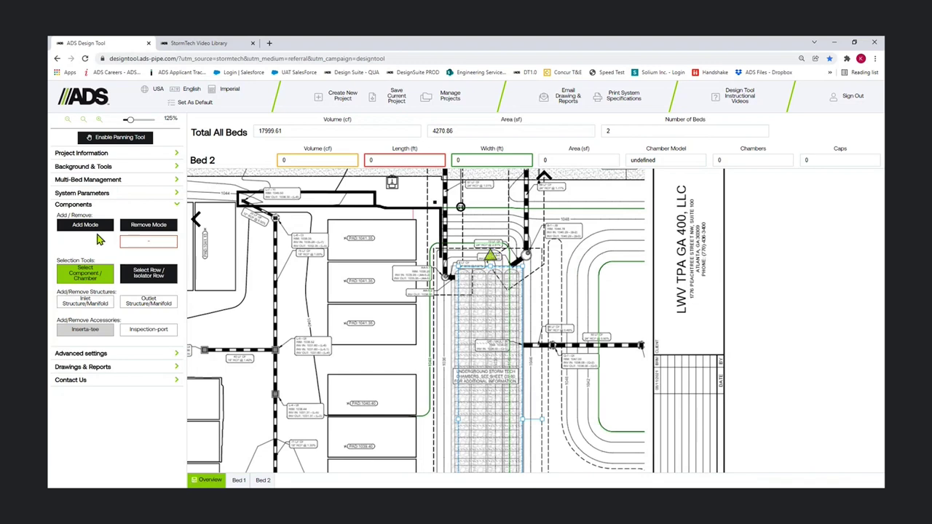
click(97, 227)
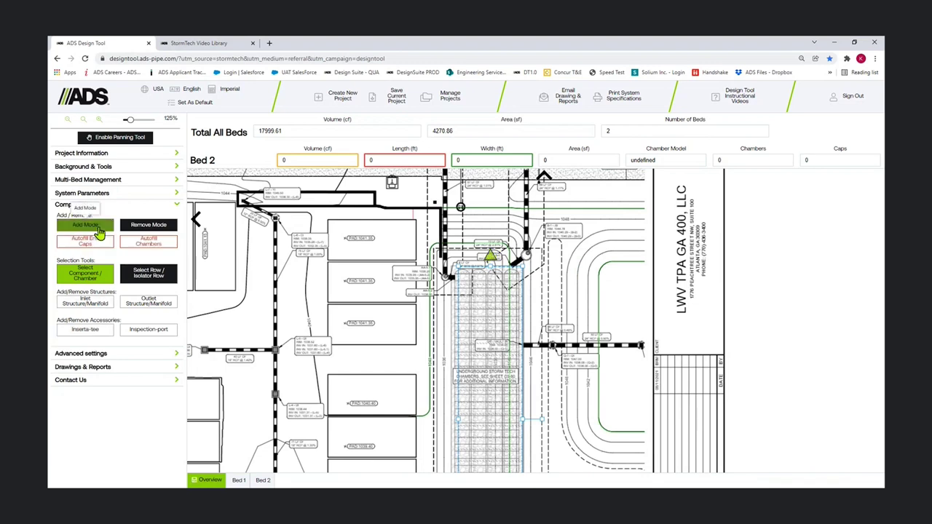
Step: Autofill Bed 2 with 100 MC-7200 chambers and 8 caps, totalling 20,223.51 cf
click(144, 243)
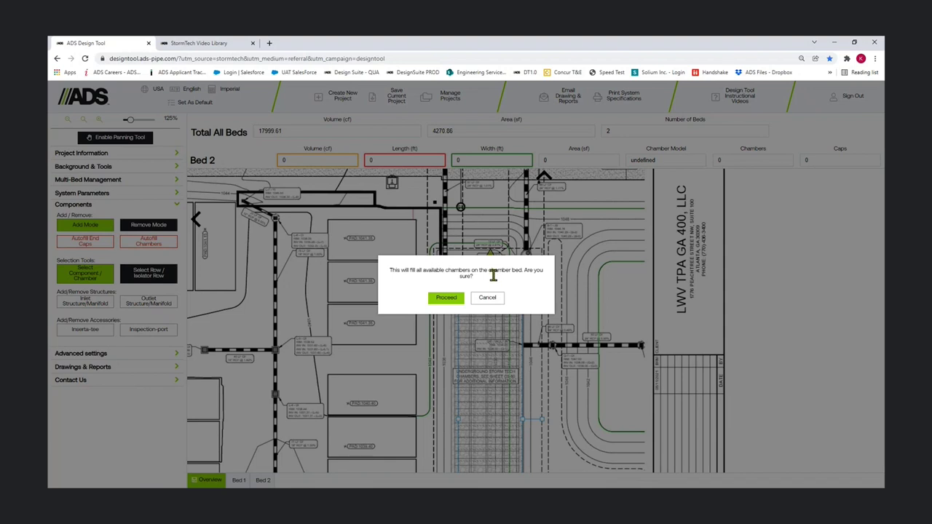
click(446, 298)
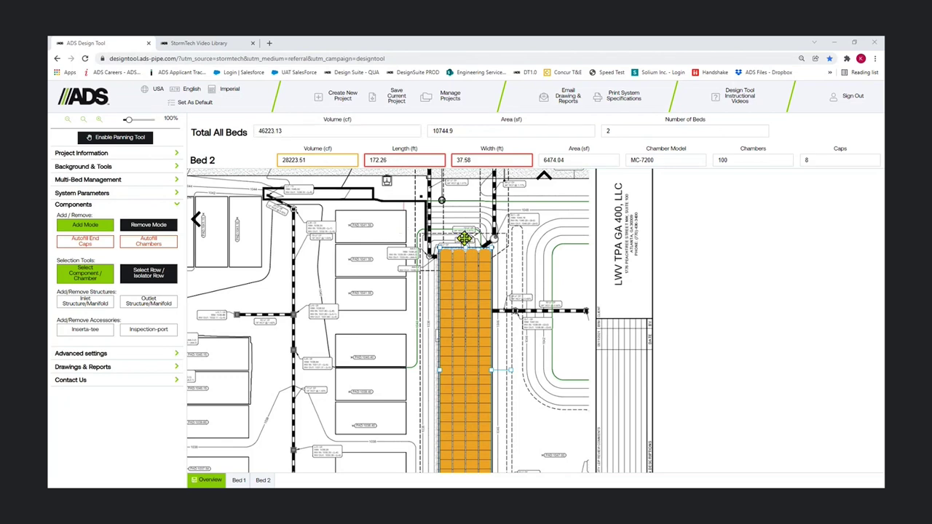
Step: Add a Round 15X15 inlet manifold with 2 stubs at the top end of Bed 2
click(70, 309)
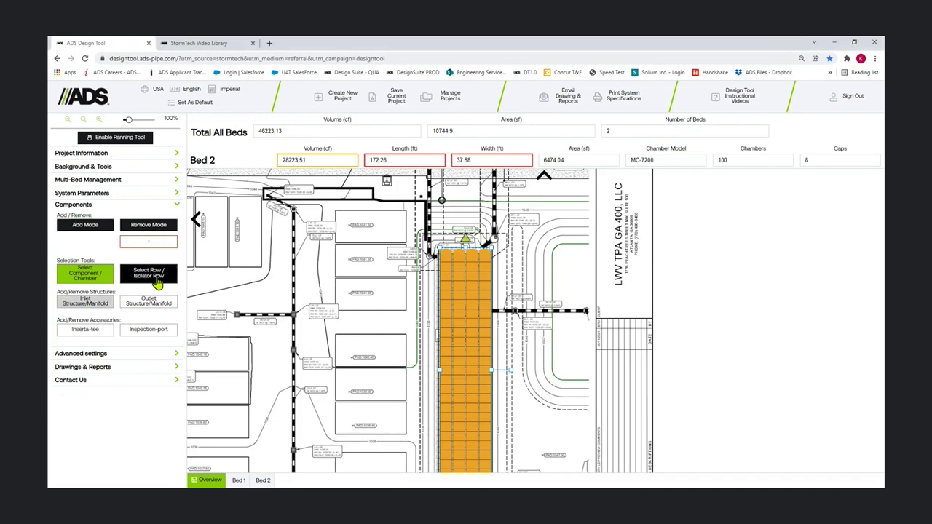
click(490, 262)
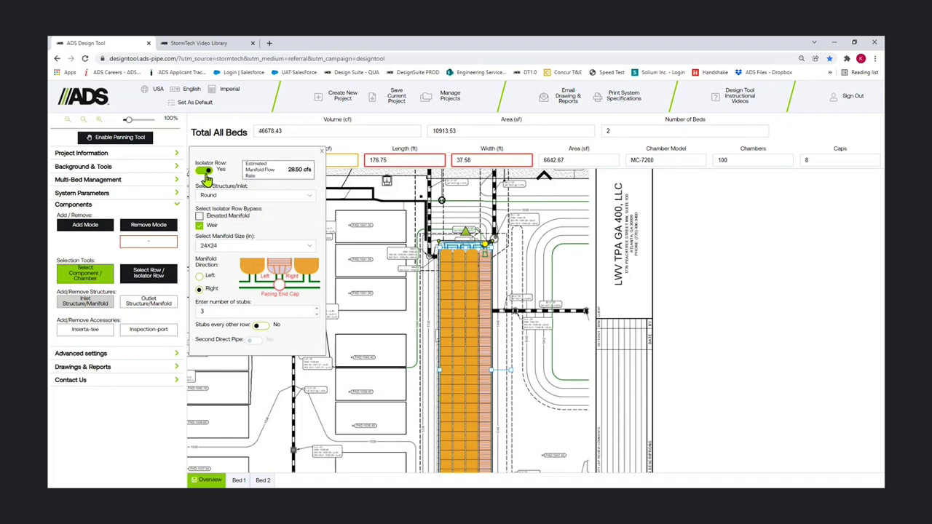
click(313, 200)
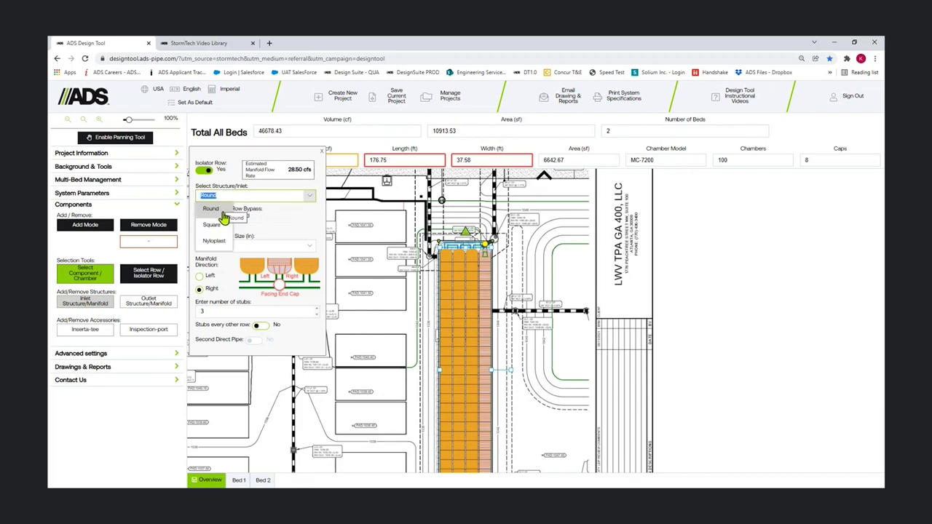
click(311, 199)
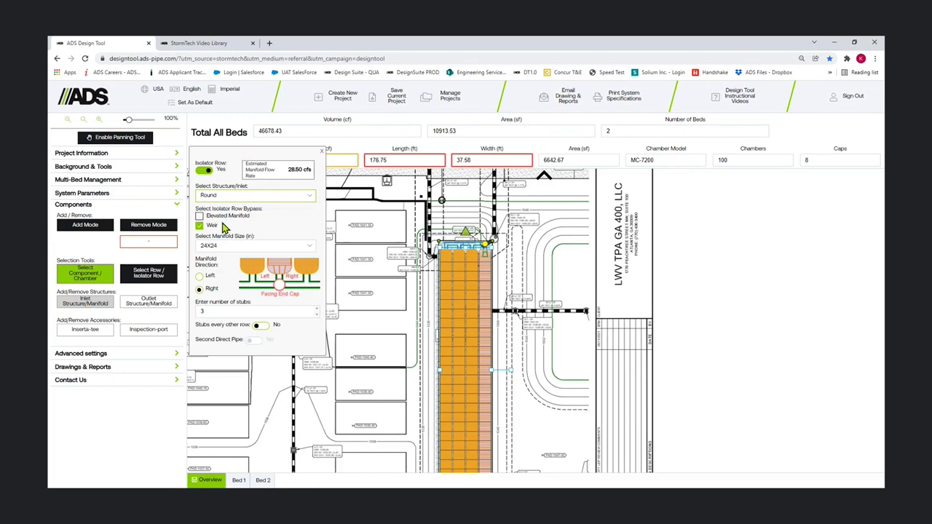
click(309, 247)
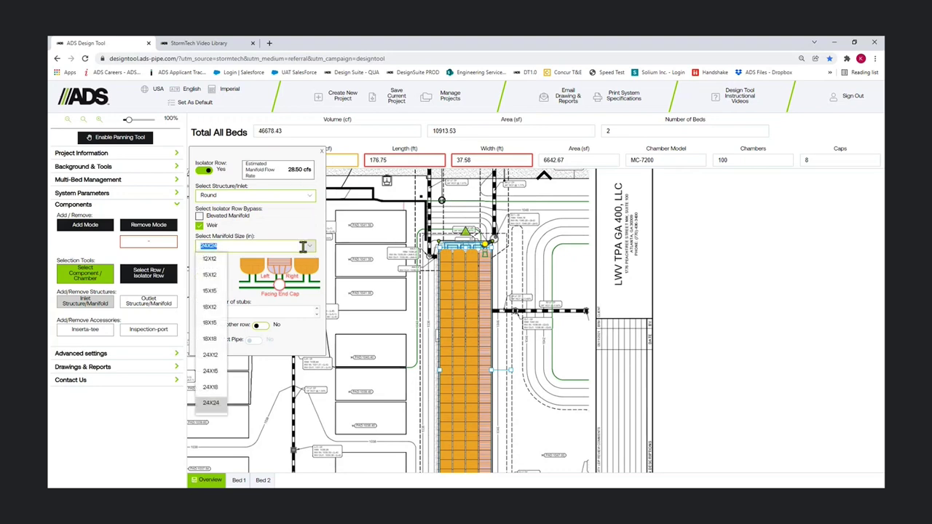
click(213, 291)
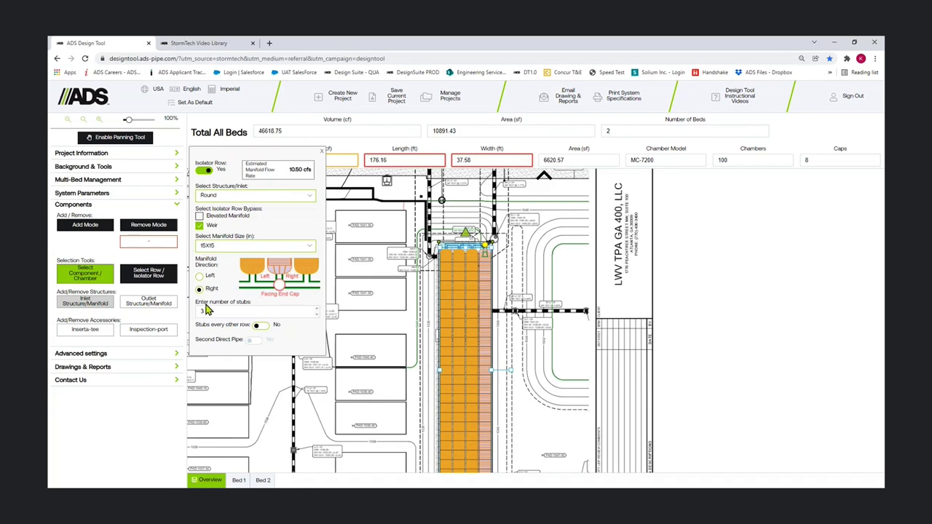
click(316, 315)
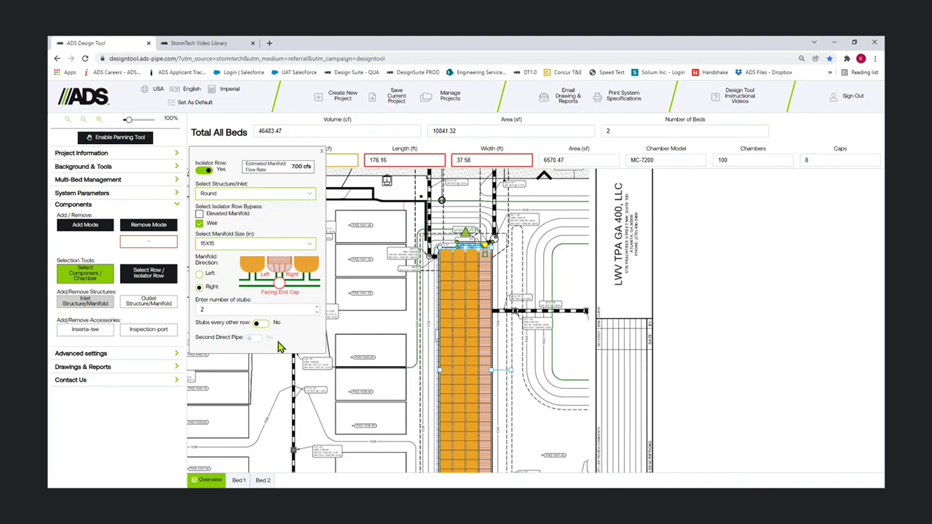
scroll(360, 270, down, 1)
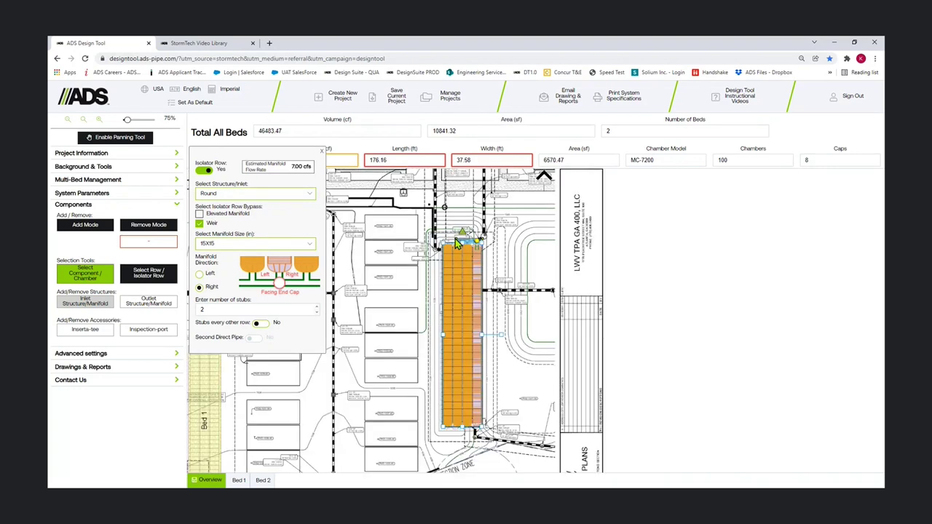
click(321, 151)
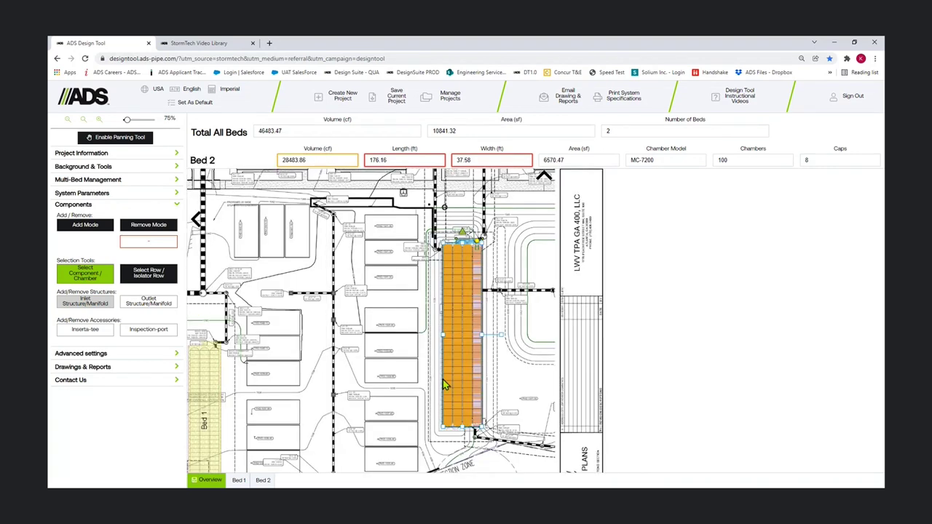
Step: Add a Nyloplast 15X15 inlet manifold at the bottom end of Bed 2
click(479, 425)
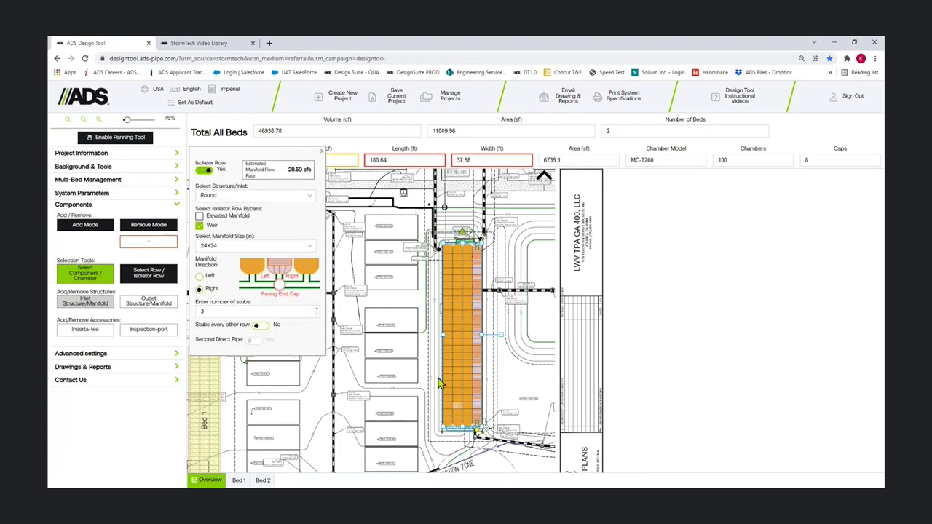
click(309, 195)
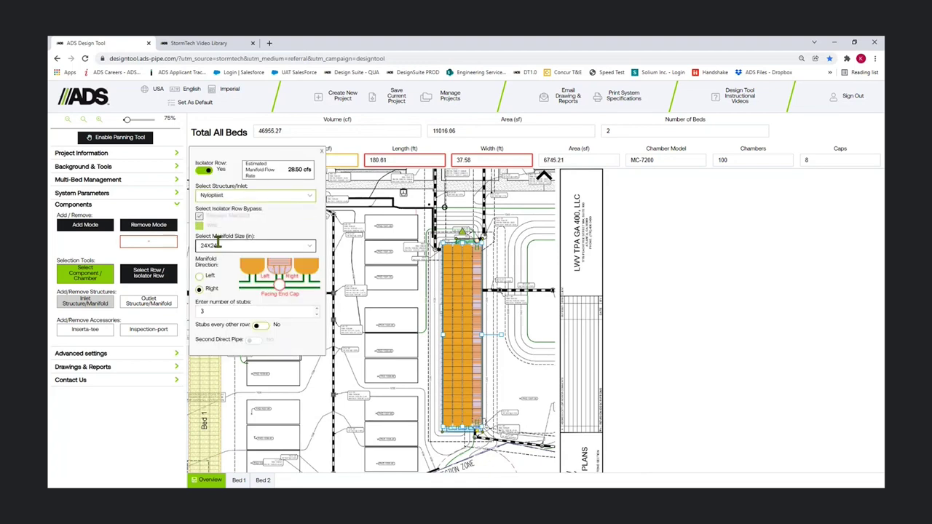
click(247, 214)
click(286, 244)
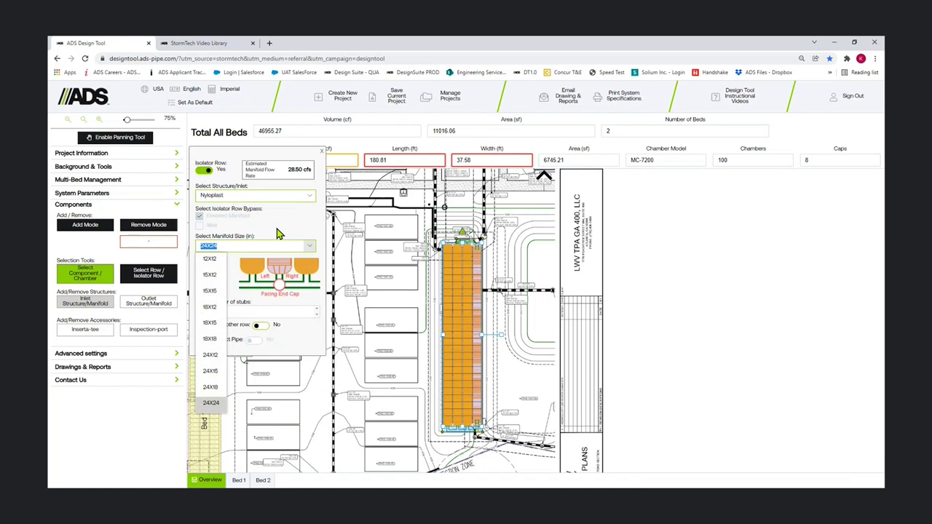
click(291, 241)
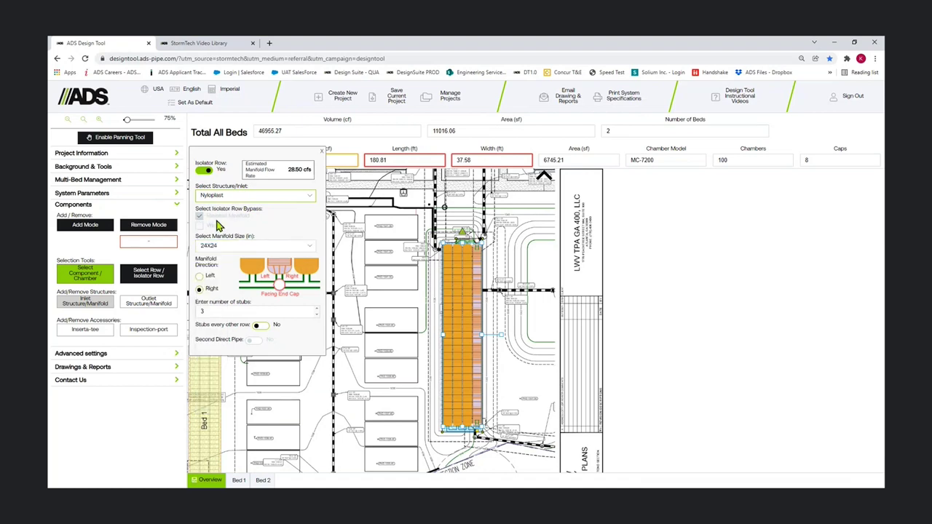
click(222, 246)
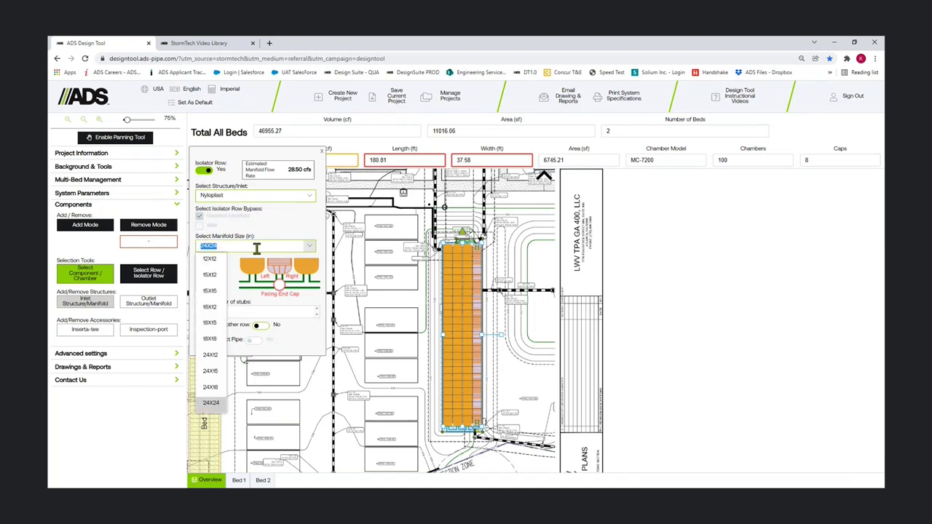
click(211, 291)
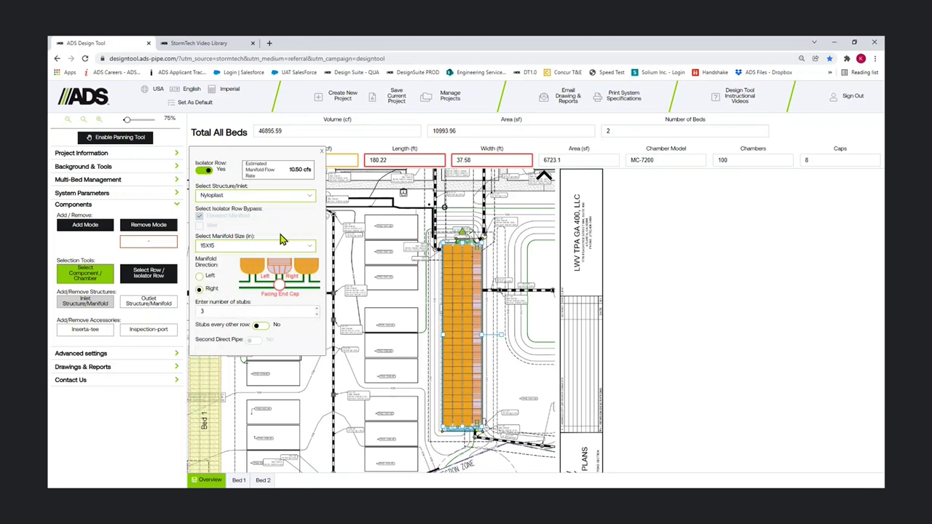
Step: Delete two side-row chambers partway along Bed 2 and drop an inlet structure into that gap
click(320, 153)
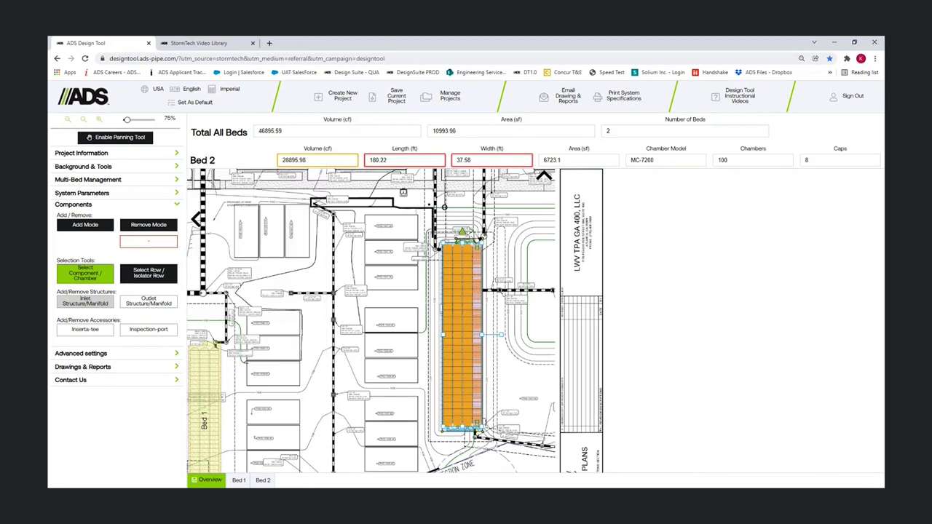
scroll(461, 345, up, 4)
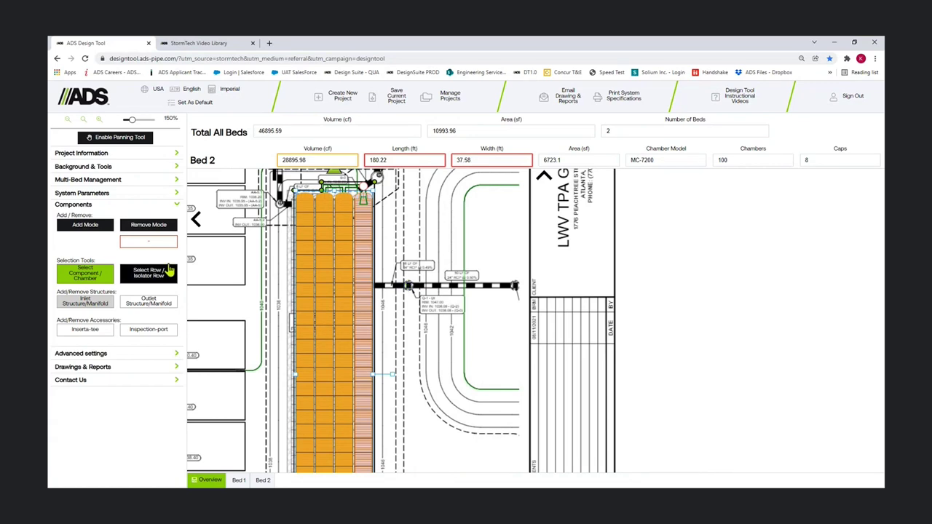
click(137, 228)
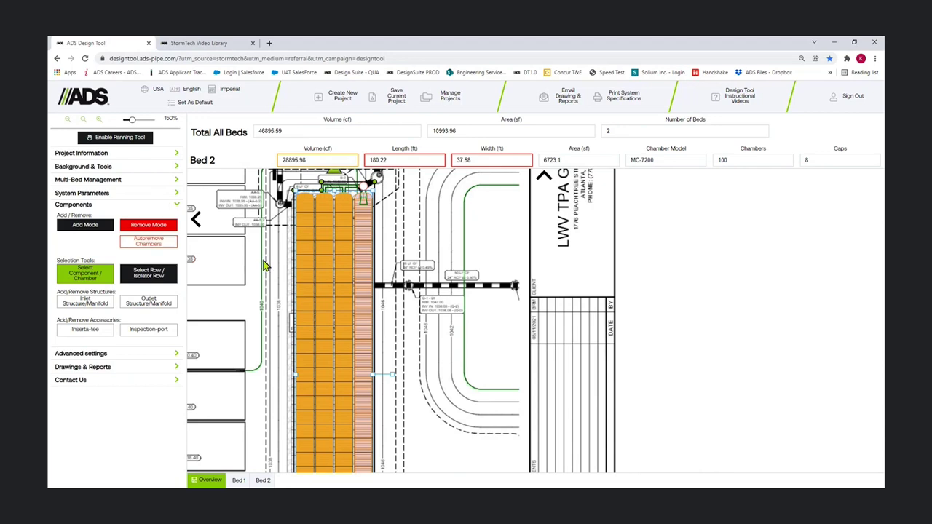
click(367, 283)
click(365, 292)
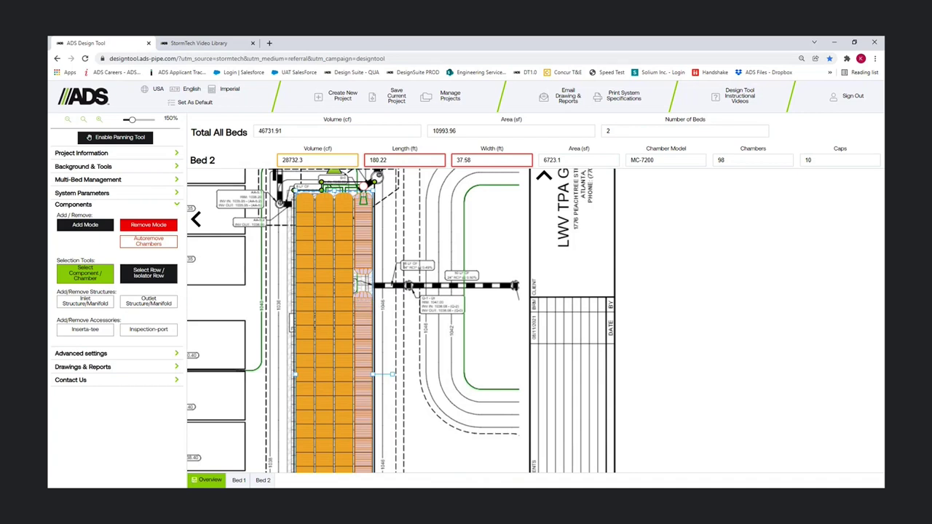
click(91, 302)
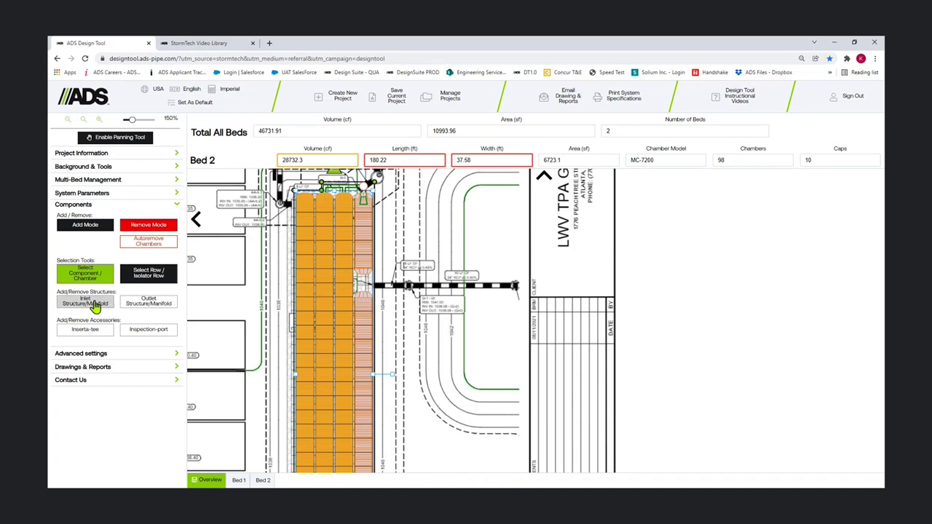
click(351, 404)
Step: Set Second Direct Pipe to Yes on the new mid-bed Nyloplast 18X18 inlet
drag(328, 183, 448, 266)
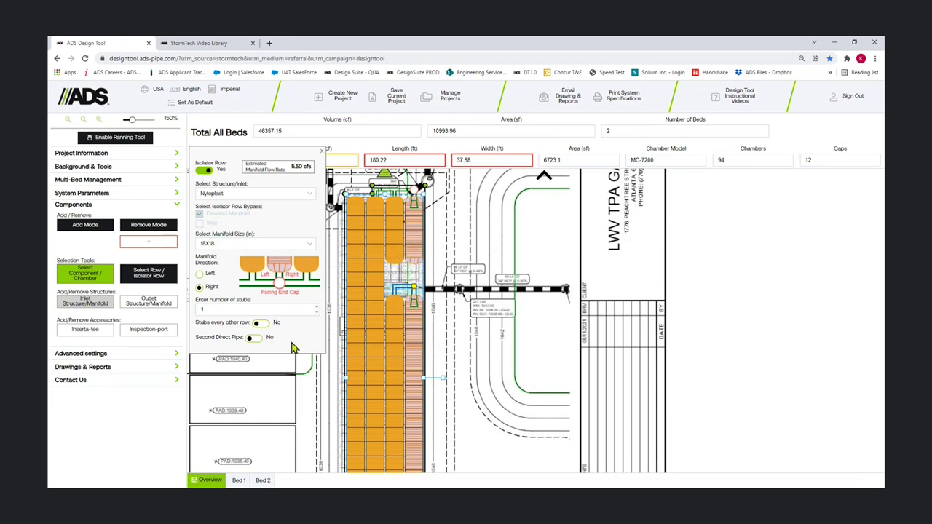
click(255, 338)
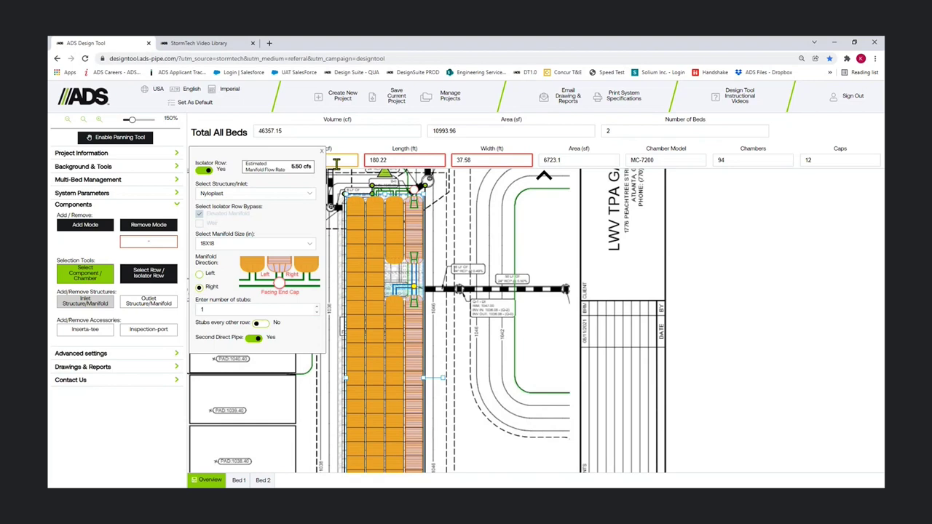
click(321, 152)
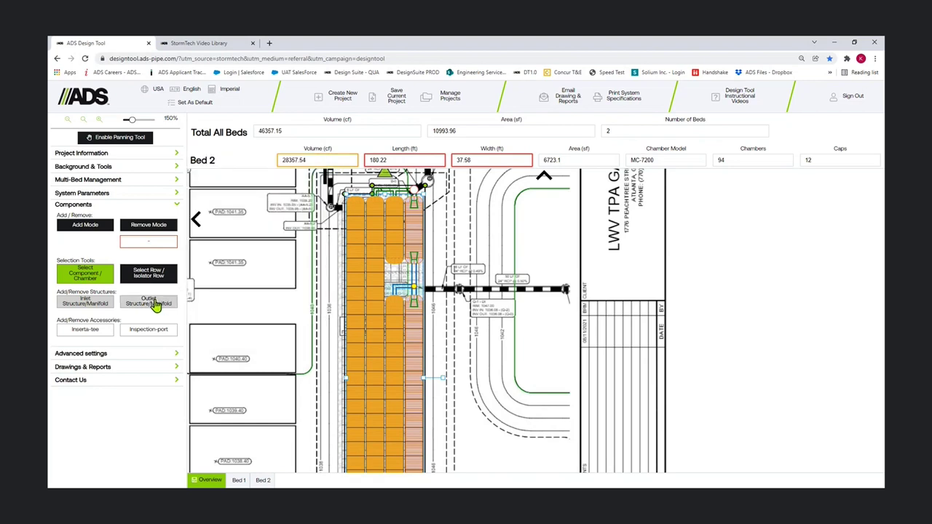
Step: Place an outlet manifold at Bed 2's top: Round, 24X24, facing Left, 0 stubs
click(153, 303)
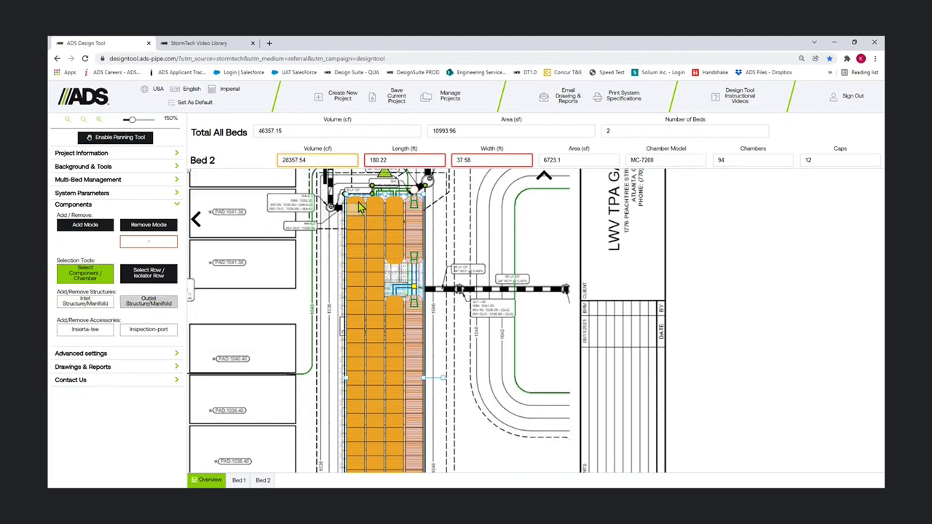
click(345, 300)
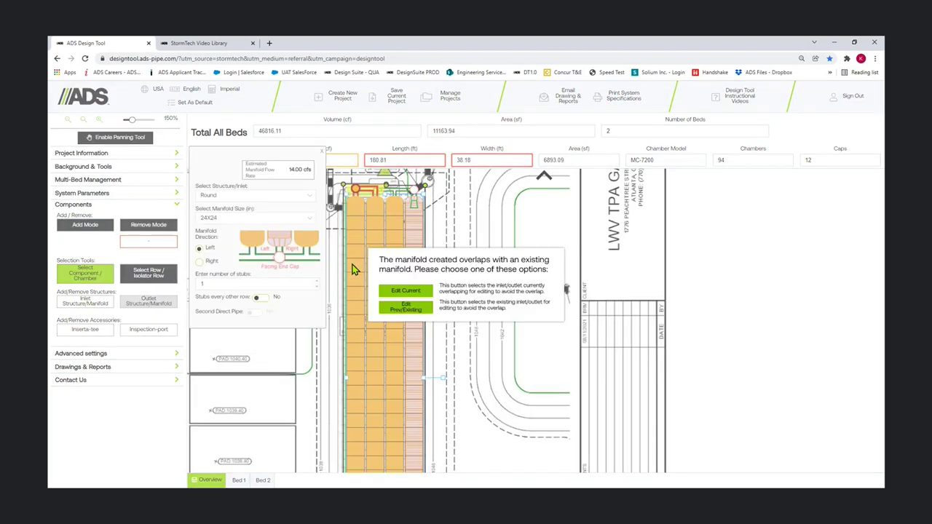
click(408, 295)
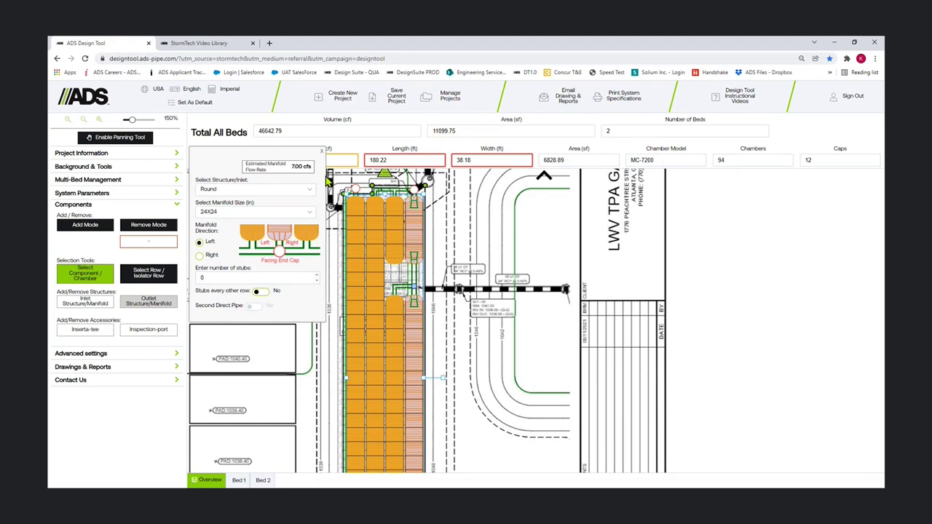
click(319, 154)
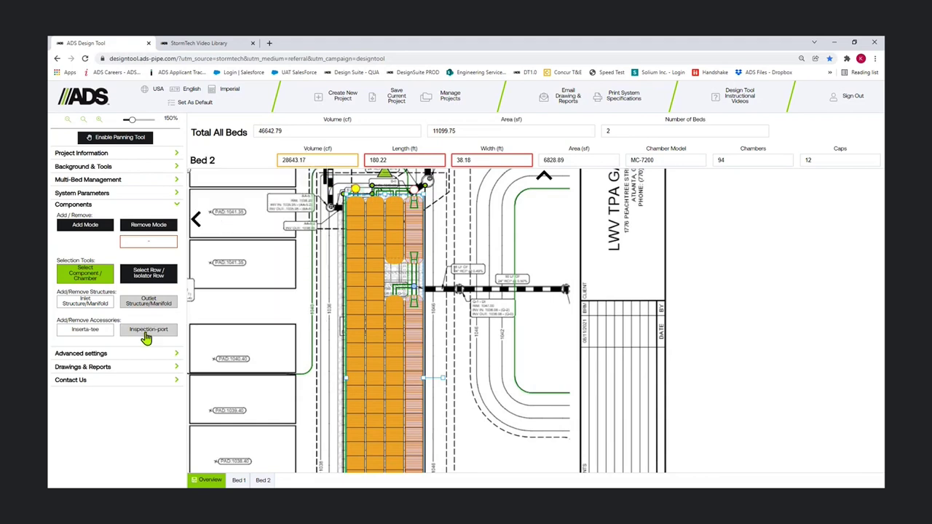
Step: Cycle through the inspection-port and Inserta-tee modes, ending on the Inlet Structure/Manifold tool
click(146, 337)
scroll(437, 327, down, 1)
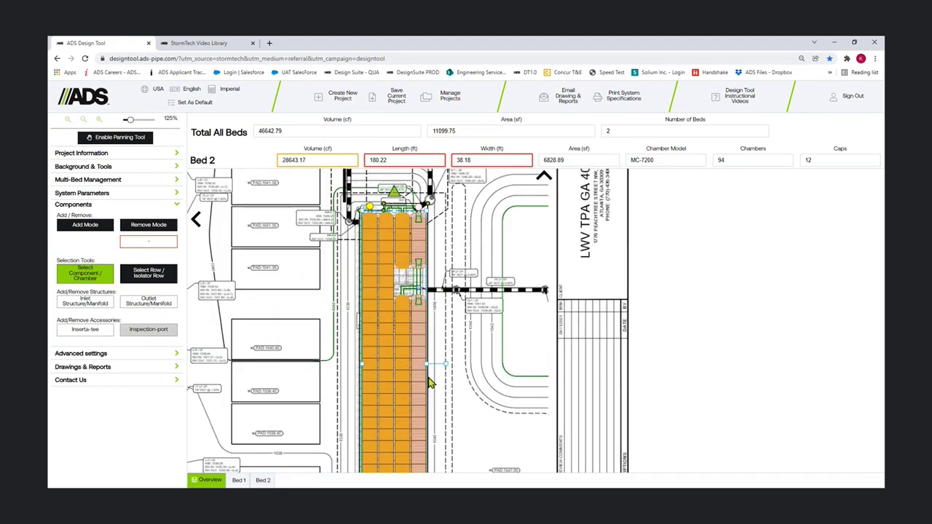
scroll(429, 384, down, 2)
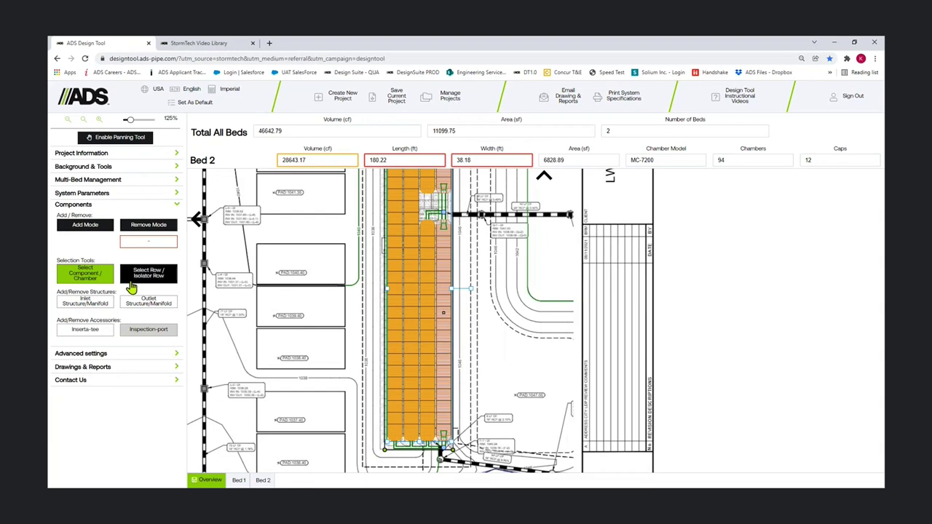
click(91, 331)
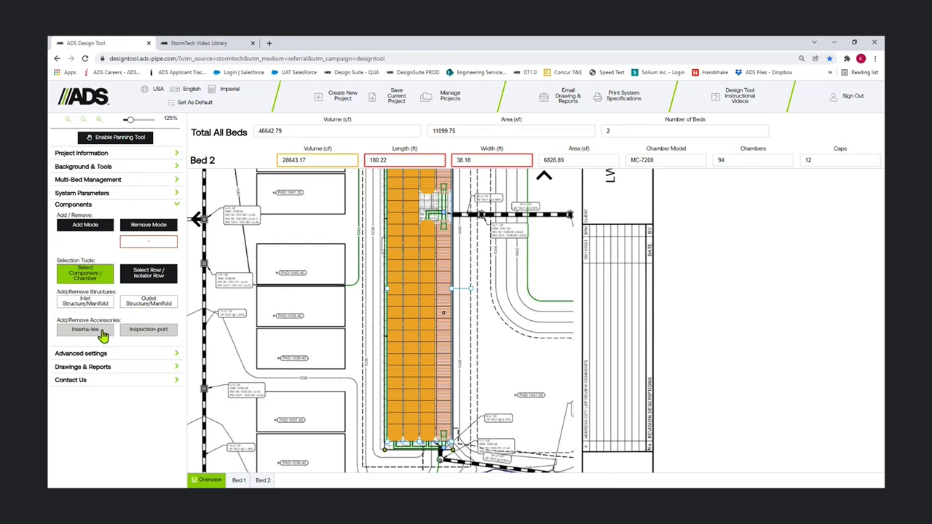
click(85, 301)
Step: Edit Bed 2's bottom inlet manifold down to 2 stubs
click(442, 439)
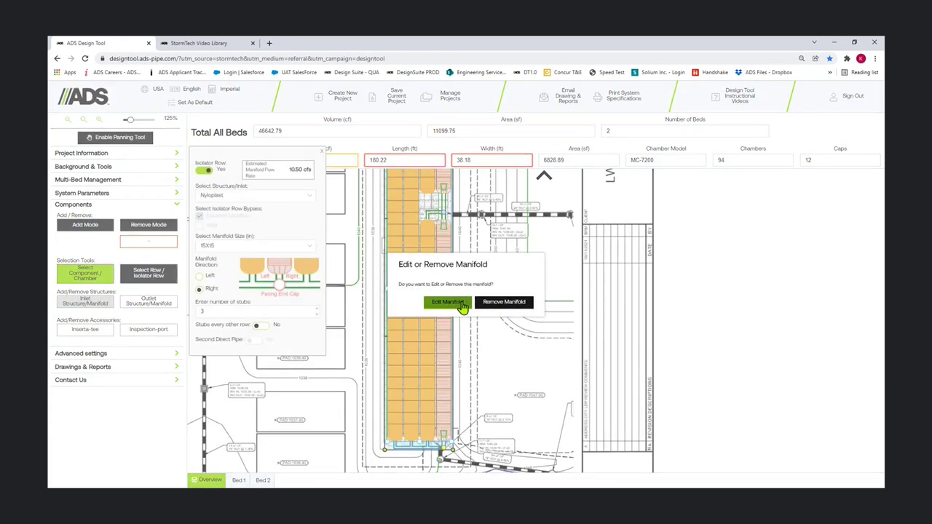
click(437, 302)
click(316, 314)
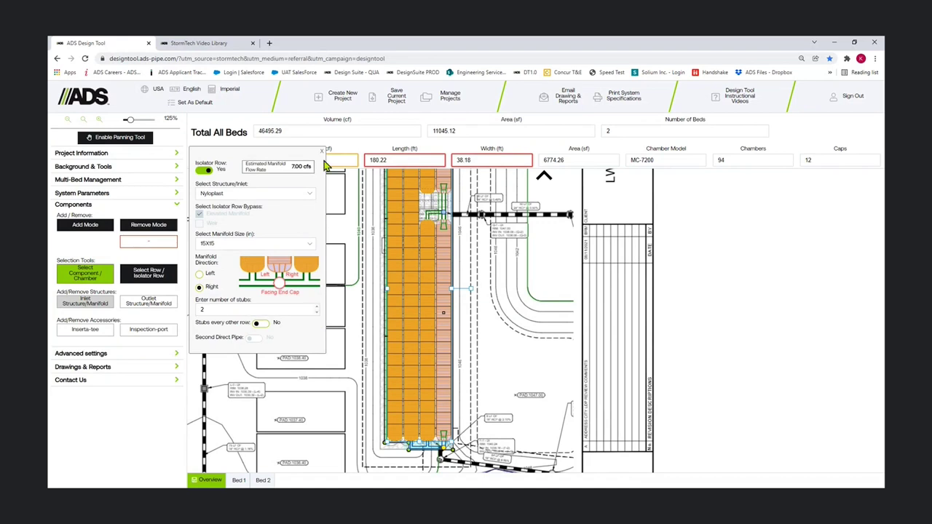
click(321, 151)
Step: Remove four chambers from the bottom of Bed 2's left row, leaving 90 chambers
click(145, 226)
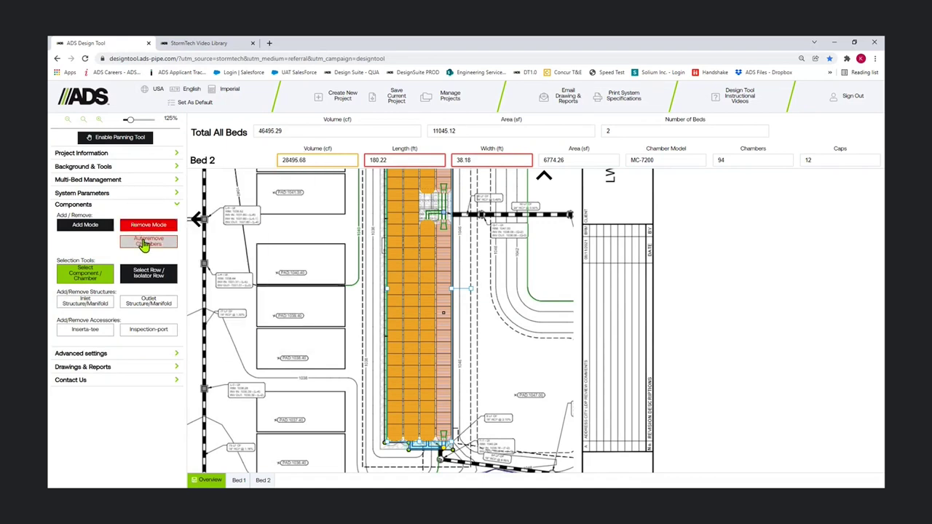
click(144, 245)
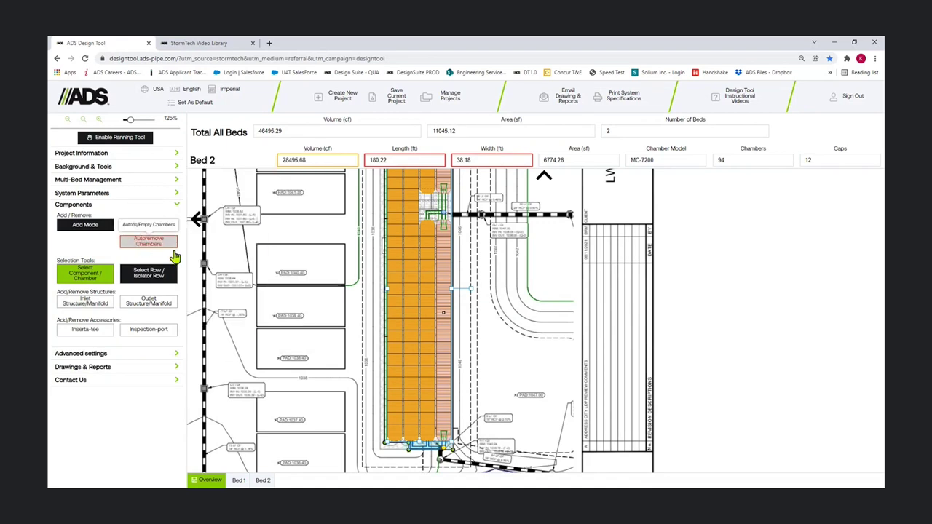
click(395, 426)
click(394, 420)
click(393, 409)
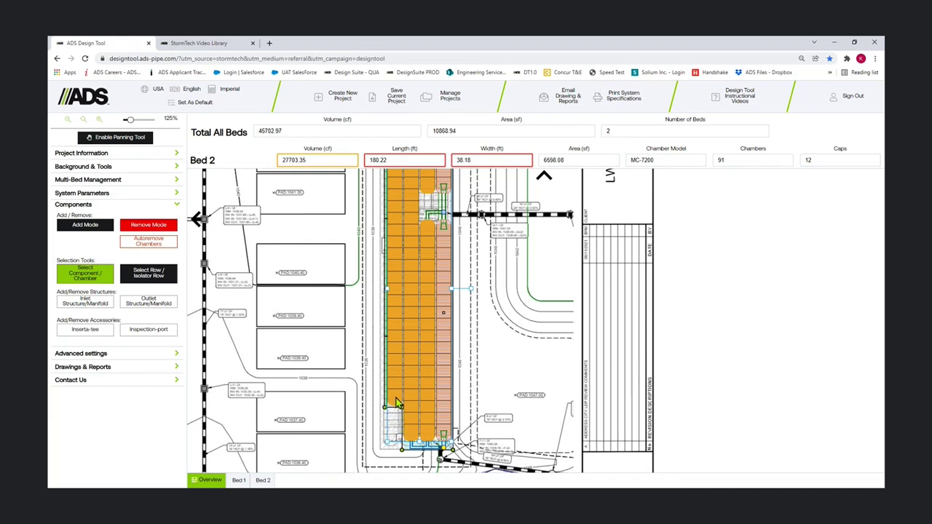
click(394, 399)
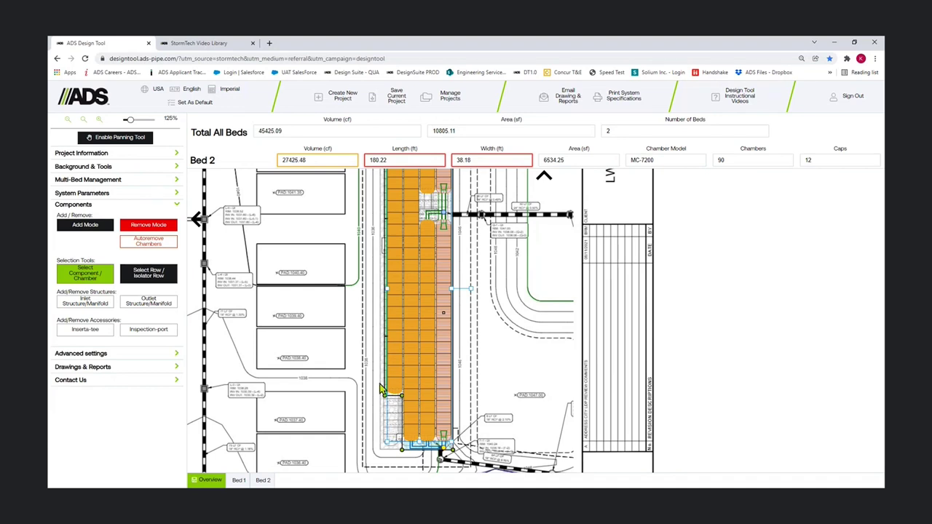
scroll(378, 389, down, 1)
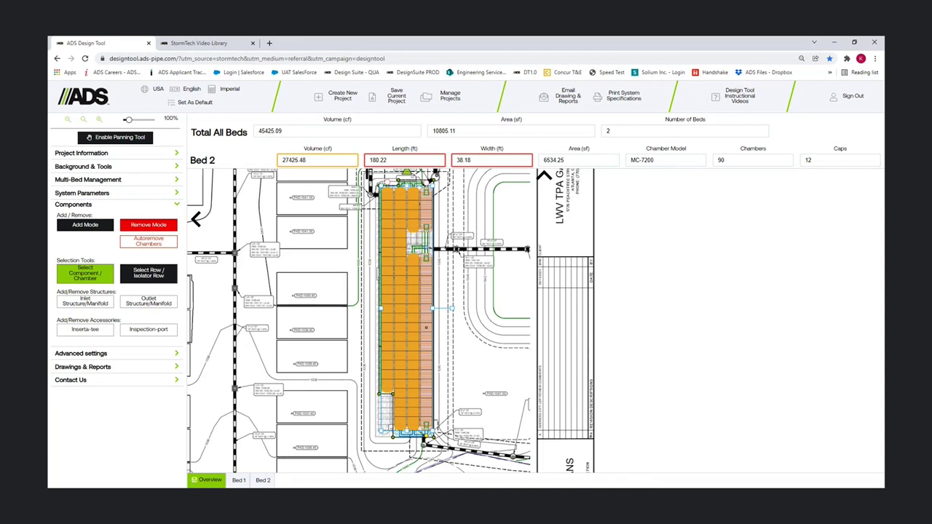
drag(402, 224, 401, 239)
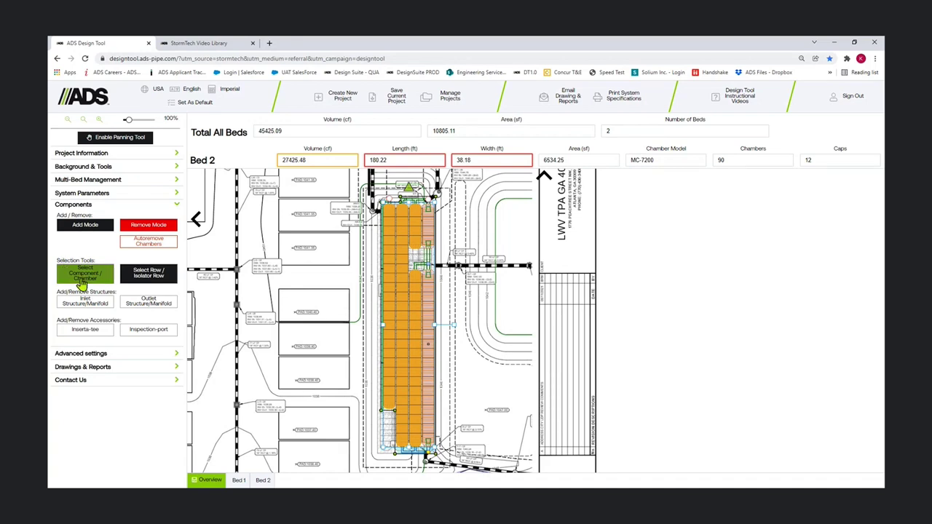
Step: Raise the end offset of Bed 2's leftmost chamber row to 8 ft
click(158, 275)
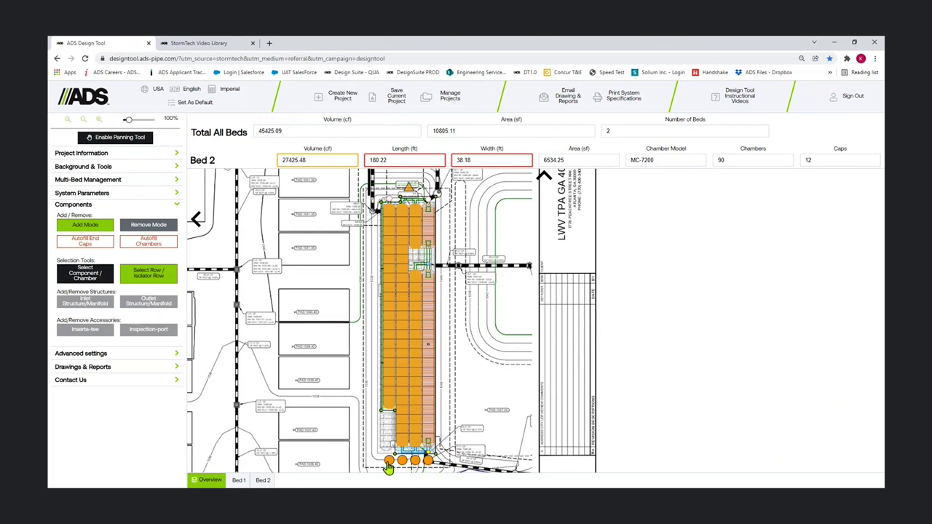
click(388, 468)
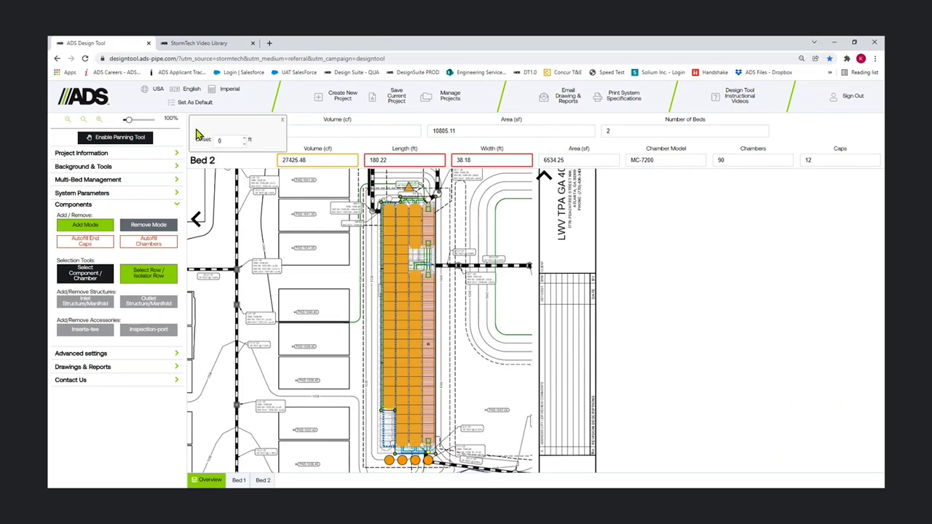
click(245, 139)
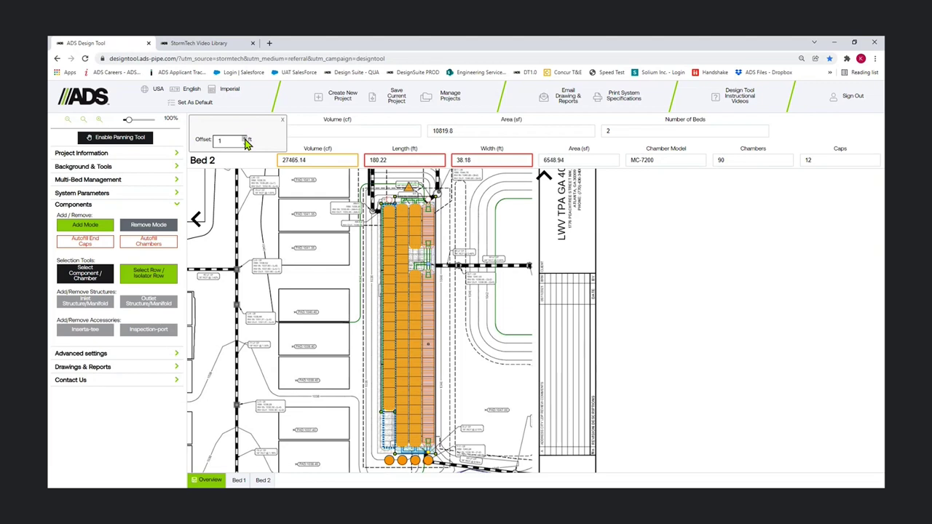
click(245, 139)
click(245, 139)
click(246, 139)
click(245, 139)
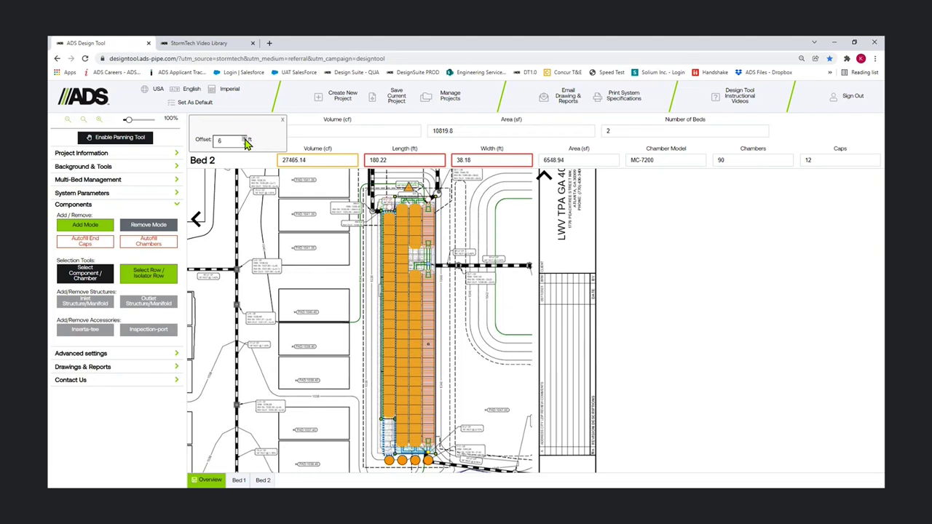
click(246, 139)
click(245, 139)
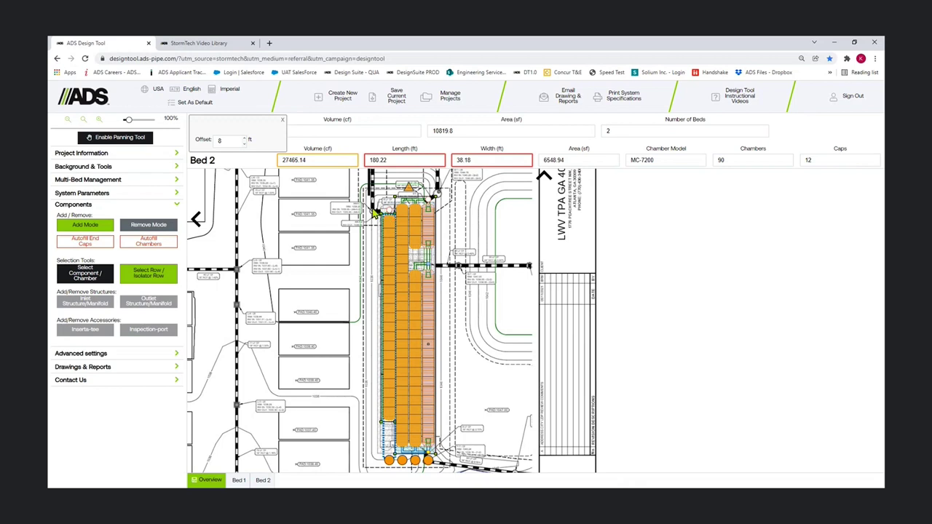
click(280, 121)
Step: Return to individual chamber selection and bring up the advanced layout settings
click(95, 275)
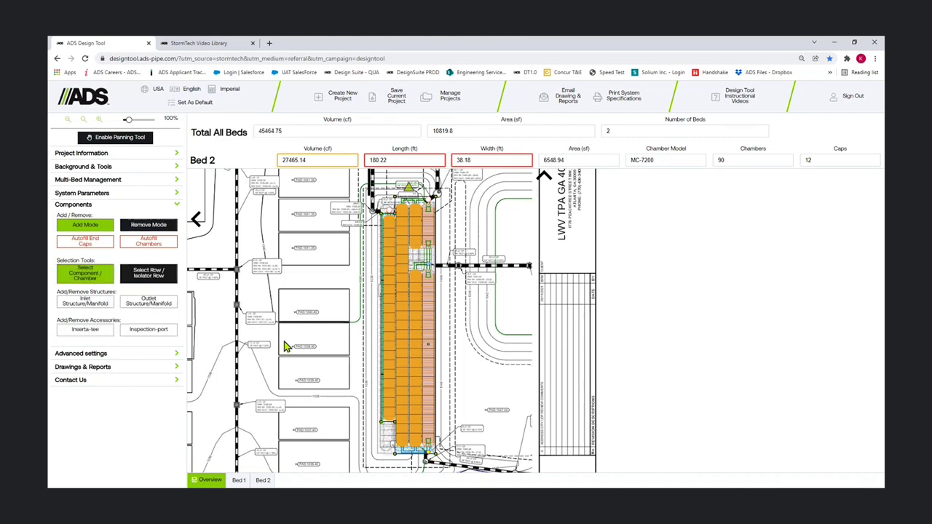
drag(281, 358, 281, 343)
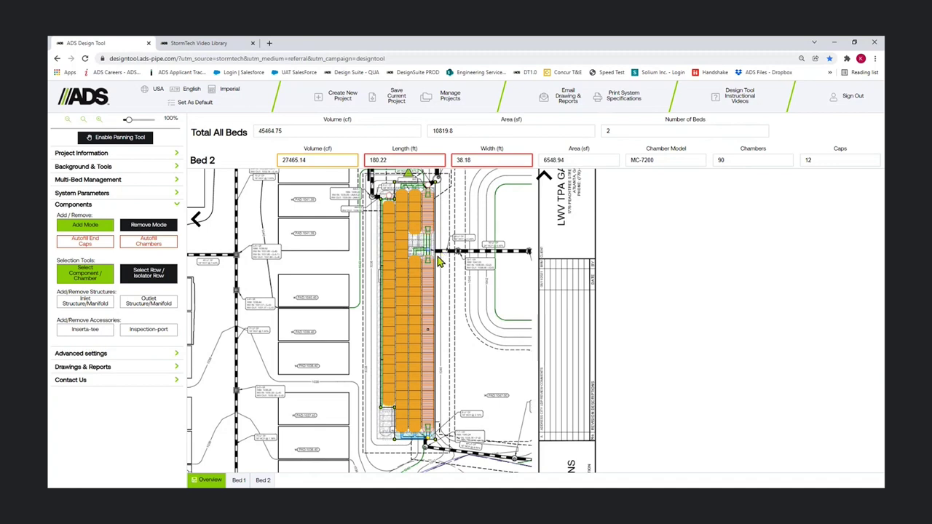
click(96, 354)
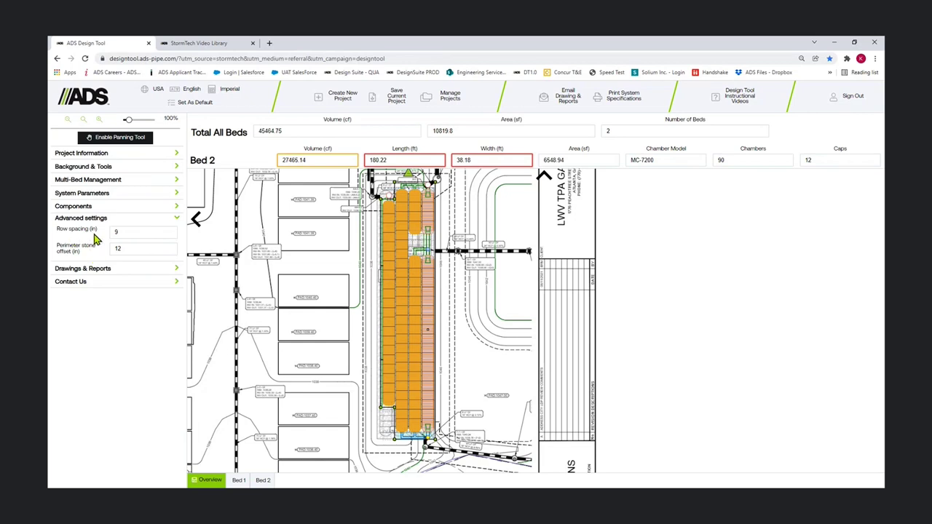
Step: Review Bed 2's row spacing of 9 in and perimeter stone offset of 12 in
click(135, 232)
click(152, 249)
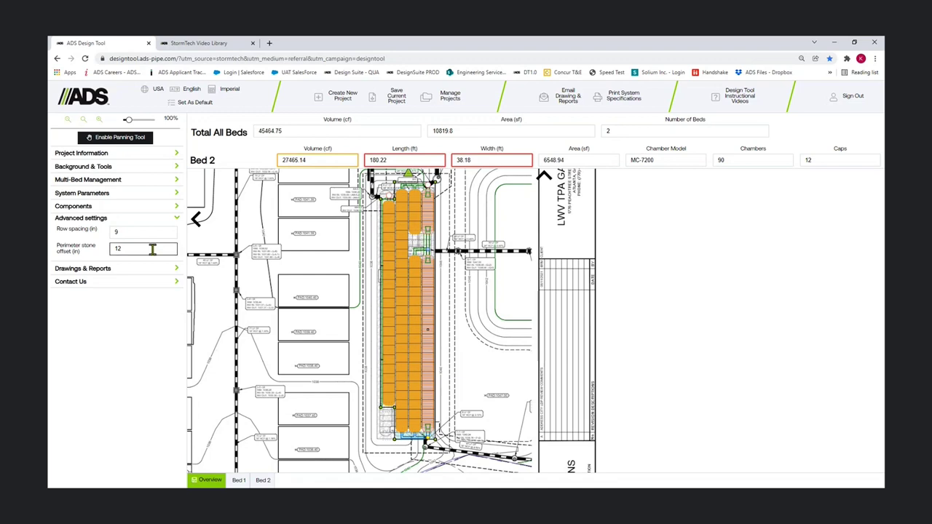
click(392, 310)
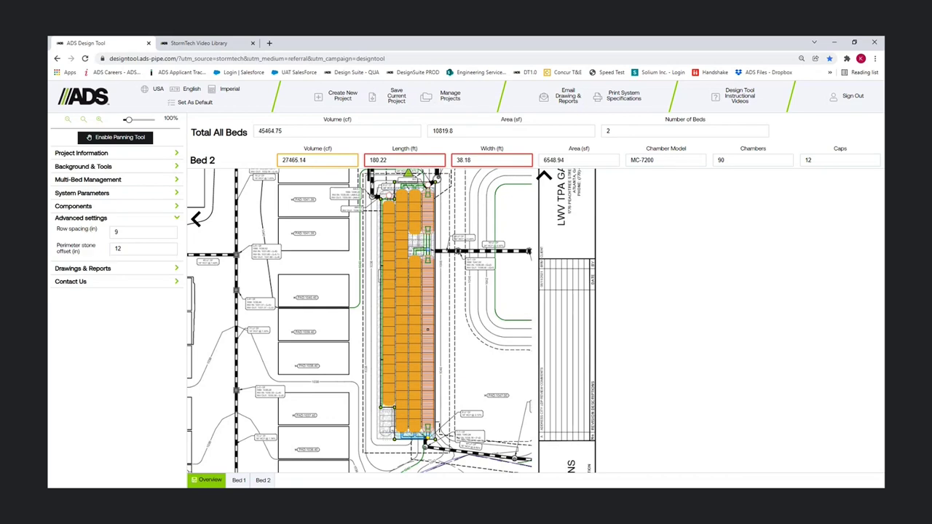
Step: Swap Advanced settings for Multi-Bed Management and pan Bed 1 into view
click(81, 219)
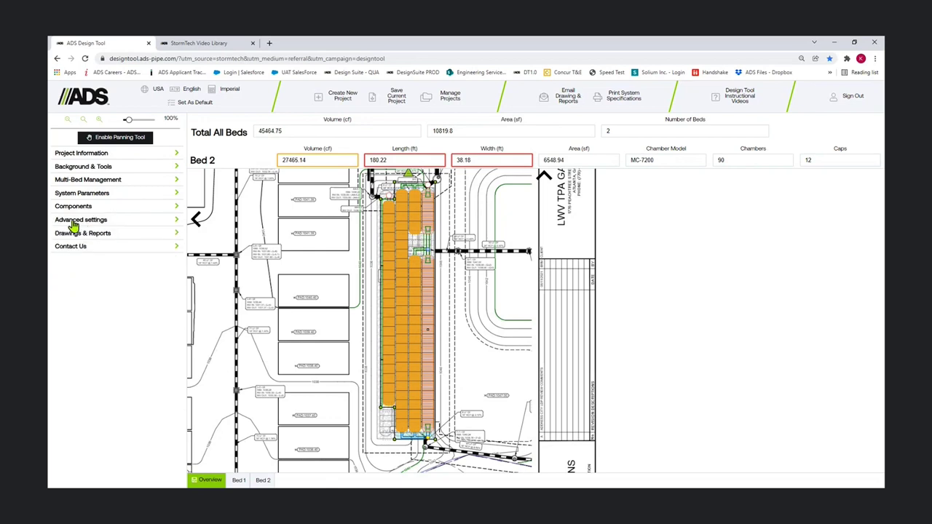
click(83, 182)
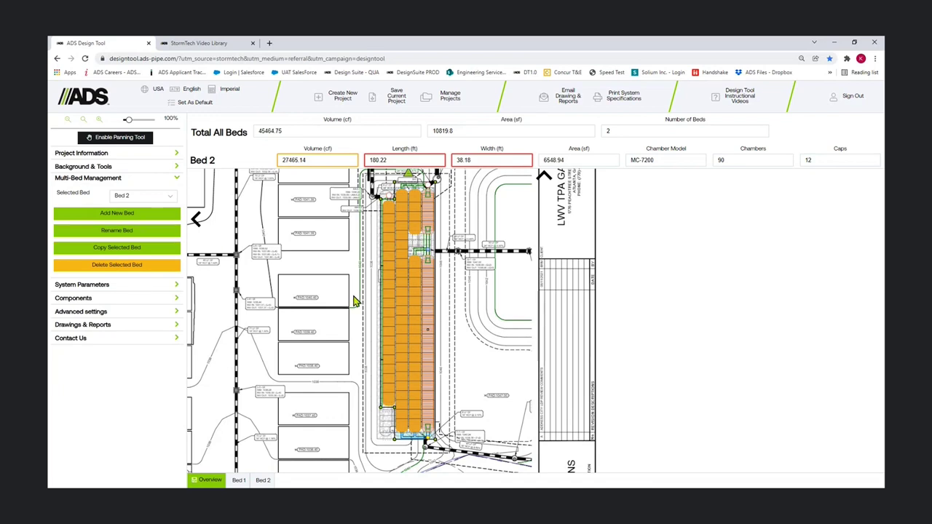
key(space)
drag(291, 294, 608, 249)
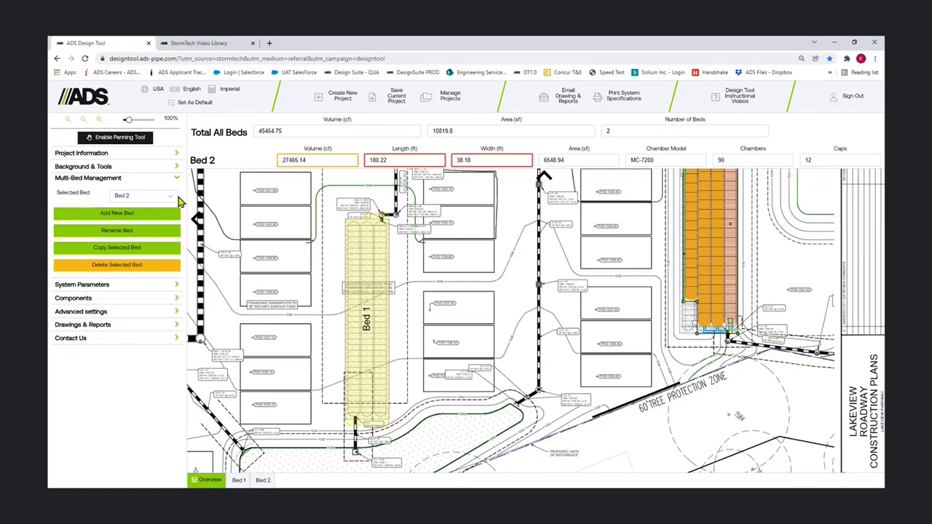
Step: Choose Bed 1 in the Selected Bed dropdown
click(172, 198)
click(173, 198)
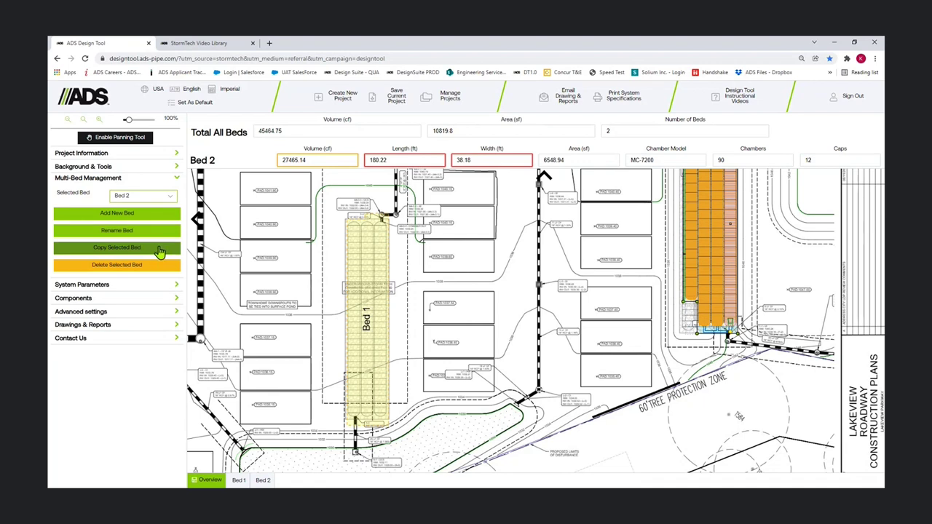
click(172, 198)
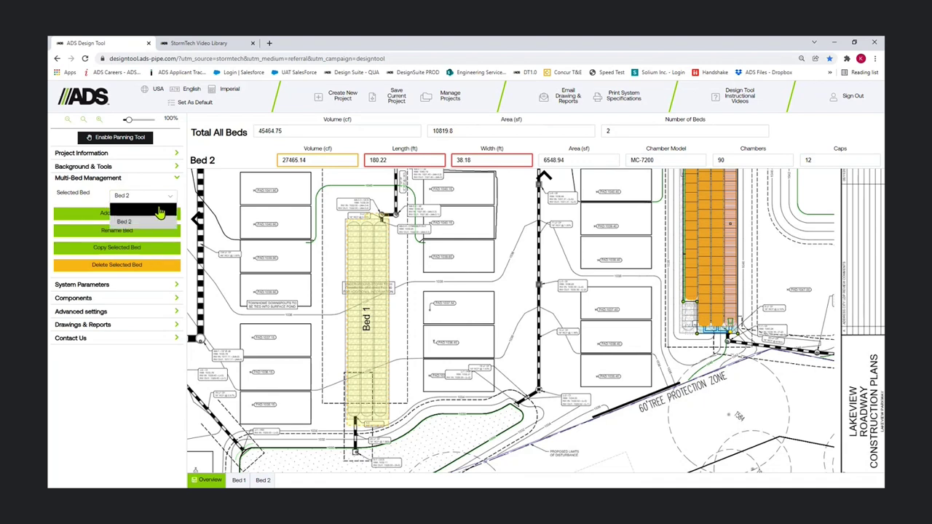
click(156, 208)
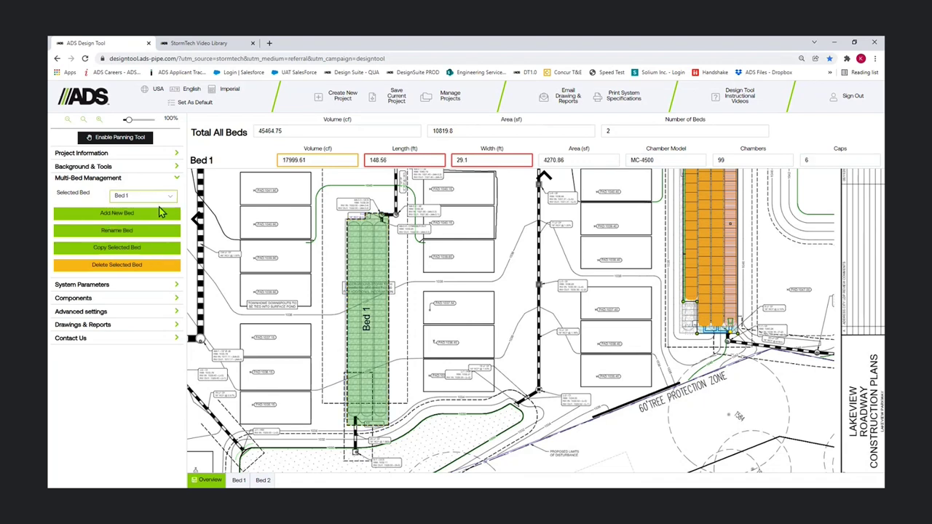
click(142, 251)
Step: Save a copy of Bed 1 named 'Bed 3' and drag it right of Bed 1
drag(522, 291, 439, 291)
text(Bed 3)
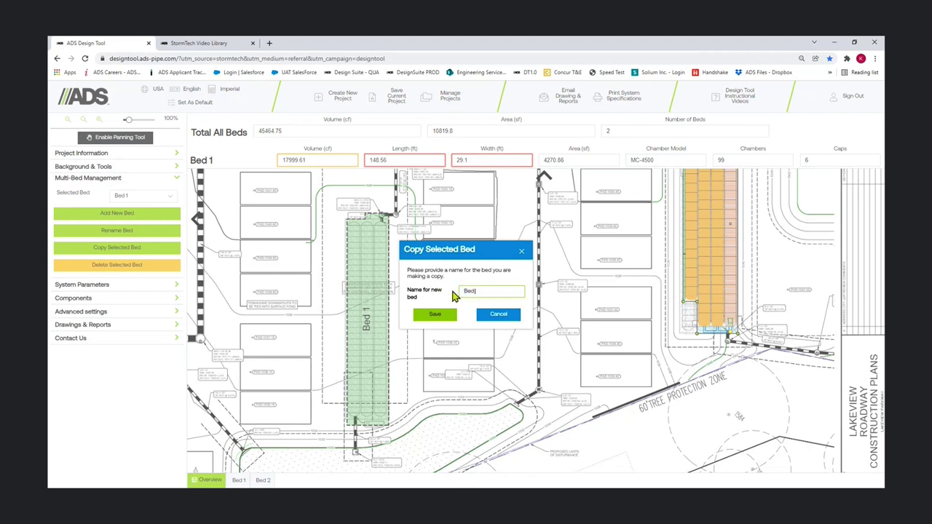
click(454, 318)
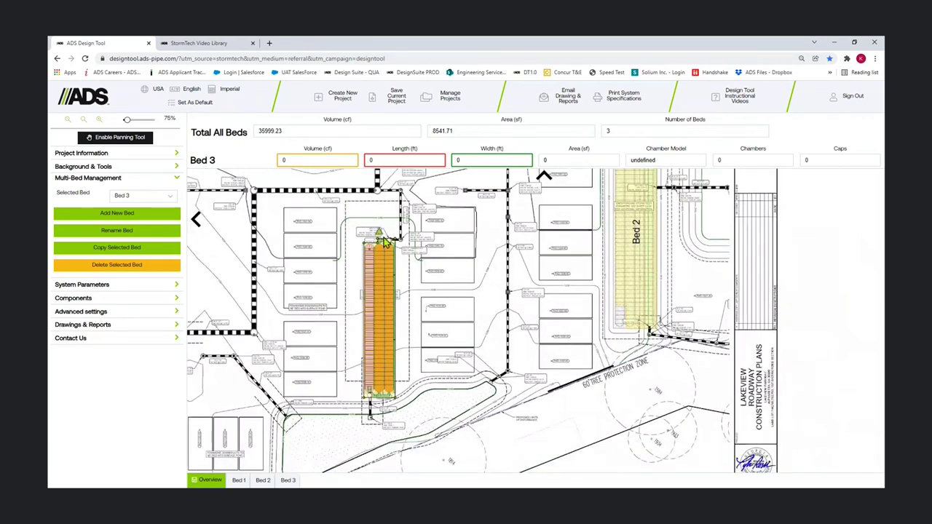
drag(380, 233, 449, 231)
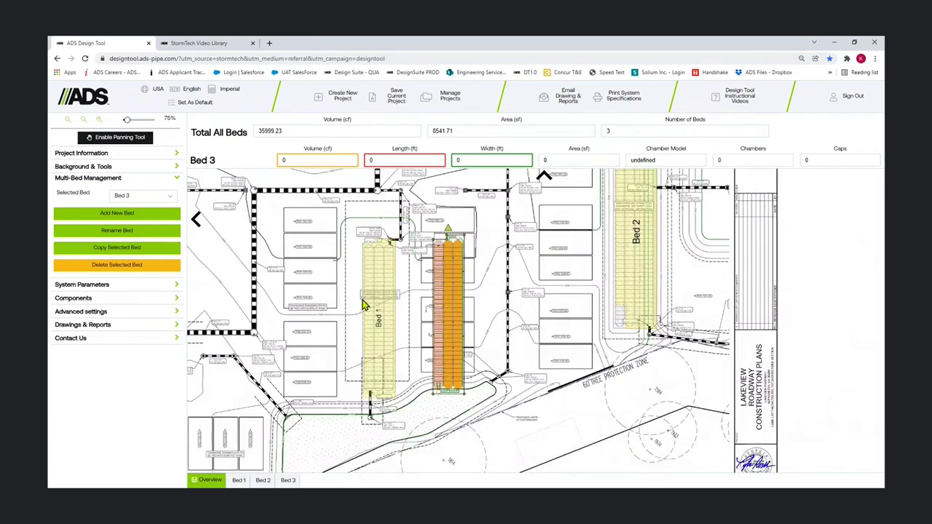
Step: Review the system report's pages 2 and 3, through the Bed 2 results, then close the report
click(83, 327)
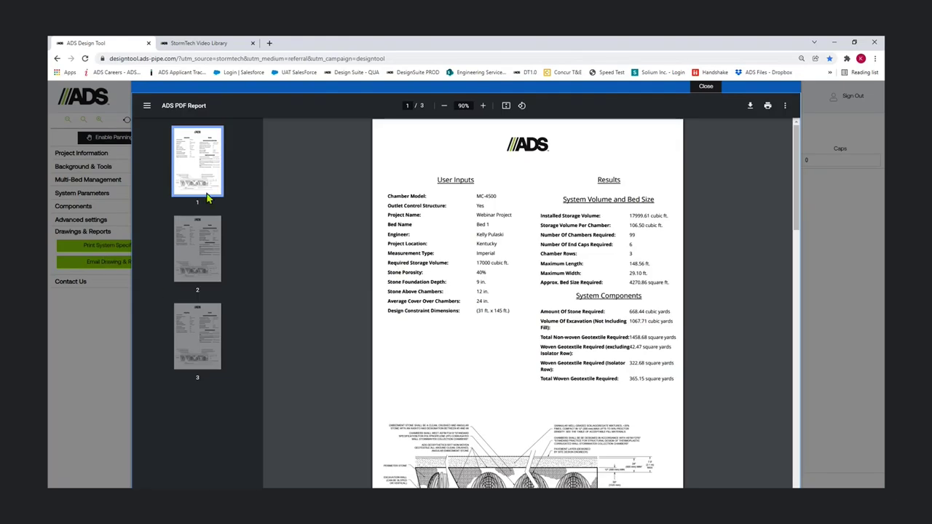
click(211, 277)
click(205, 339)
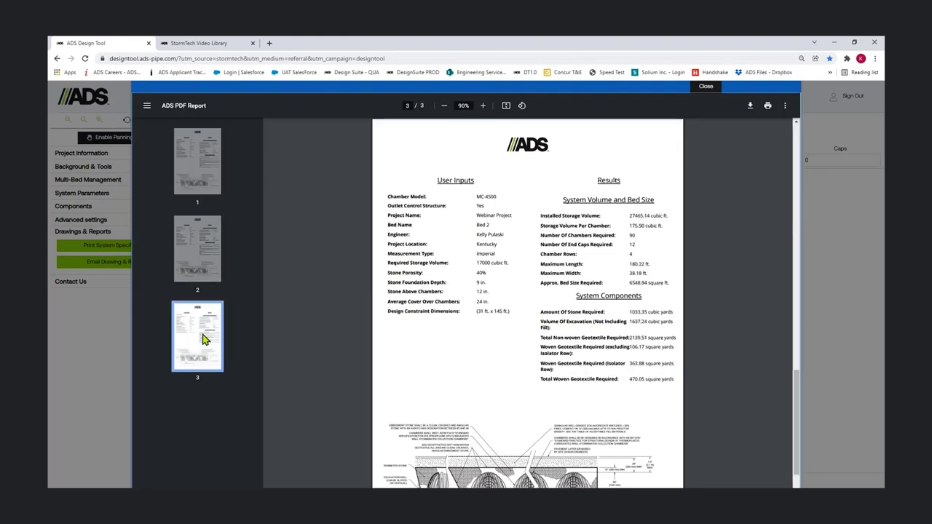
click(706, 91)
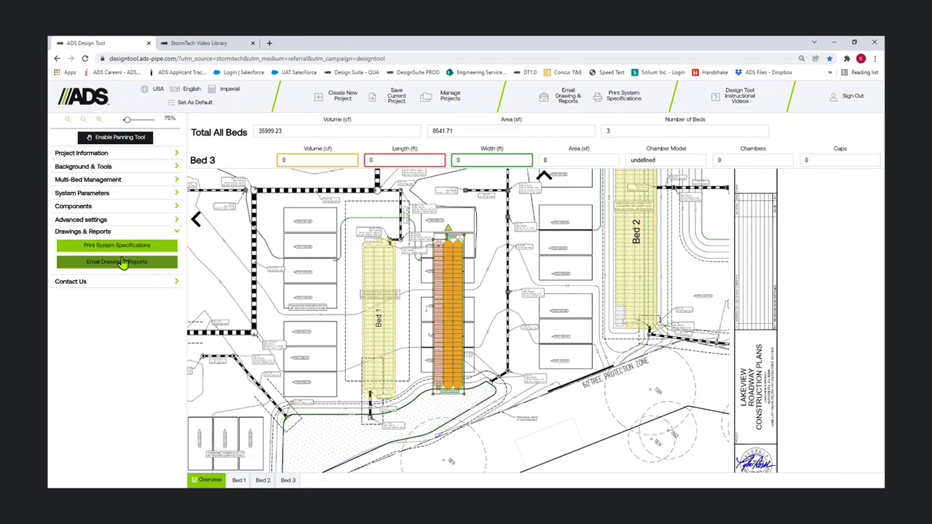
Step: Expand the Webinar Project's information fields, then bring the drawing package e-mail forward
click(101, 156)
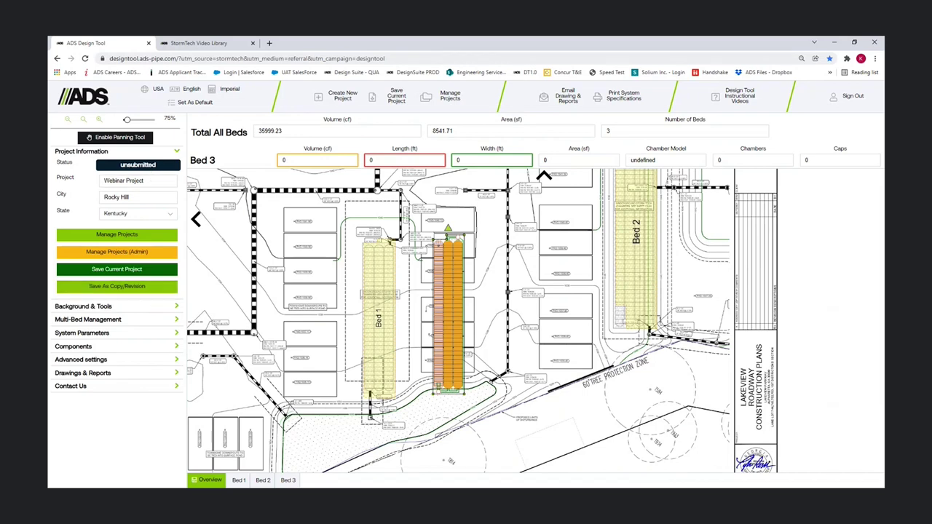
mouse_move(235, 482)
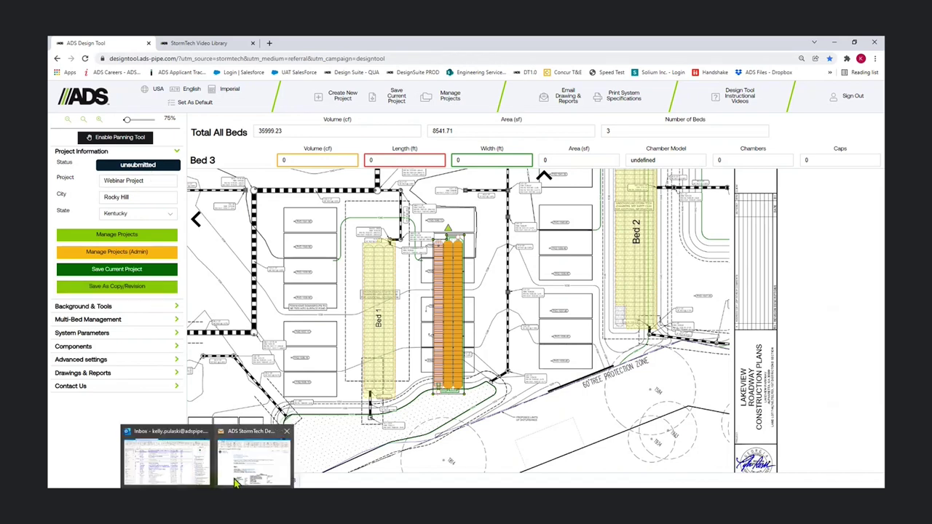
click(251, 459)
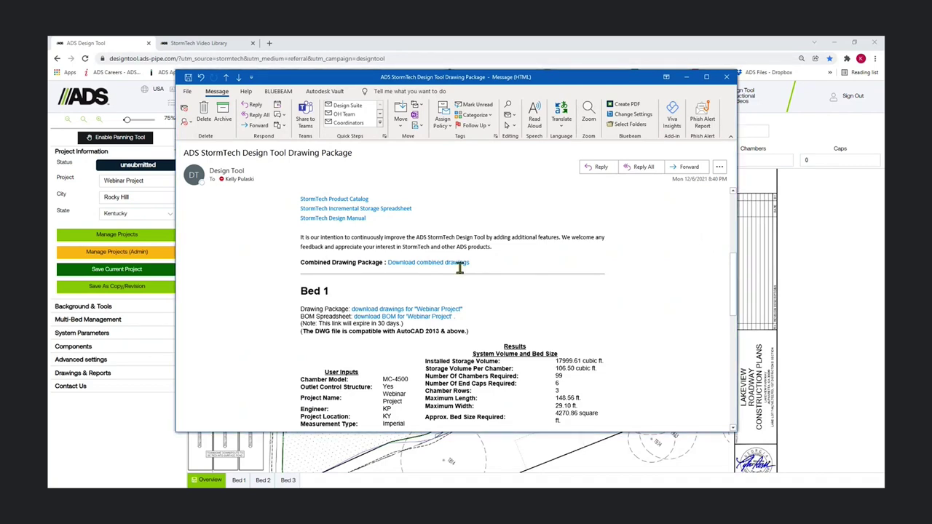
Step: Scroll through the e-mail's download links and per-bed results, then switch to Bluebeam Revu
scroll(511, 276, up, 1)
scroll(510, 276, up, 2)
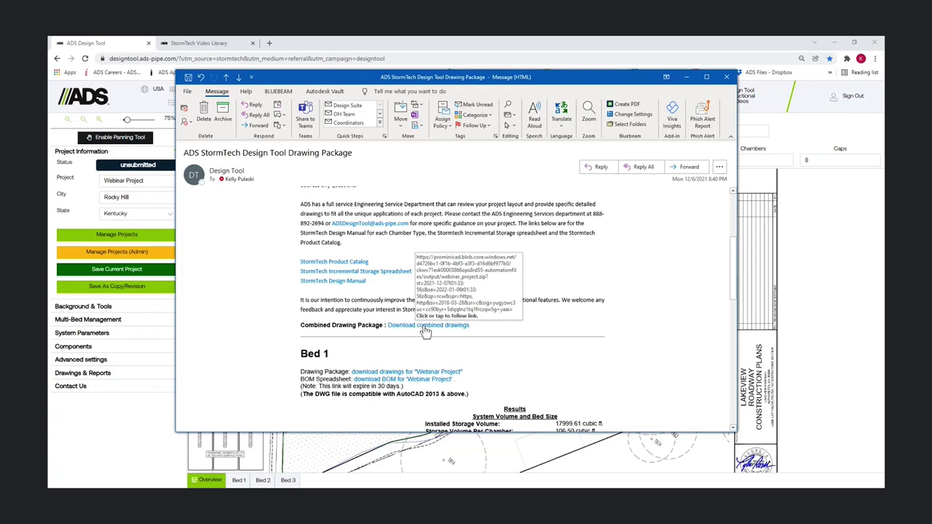
scroll(426, 331, down, 2)
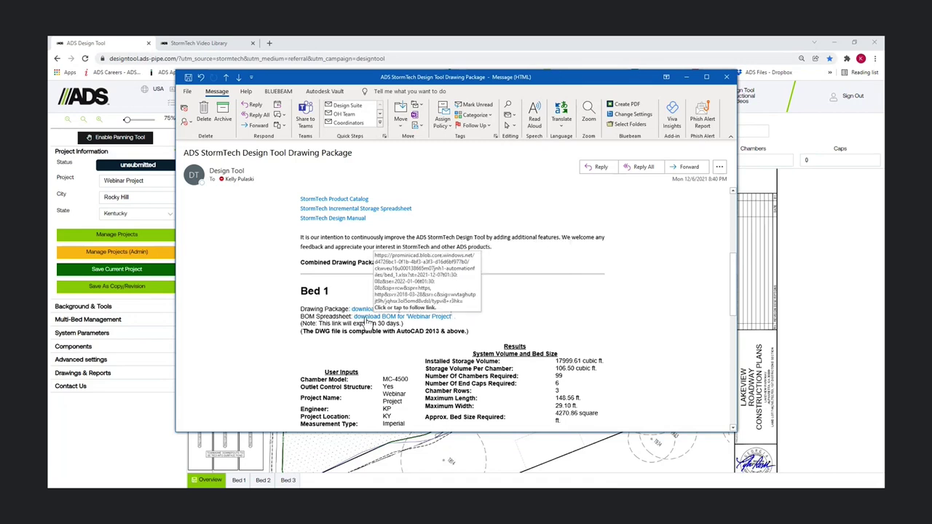
scroll(380, 320, down, 8)
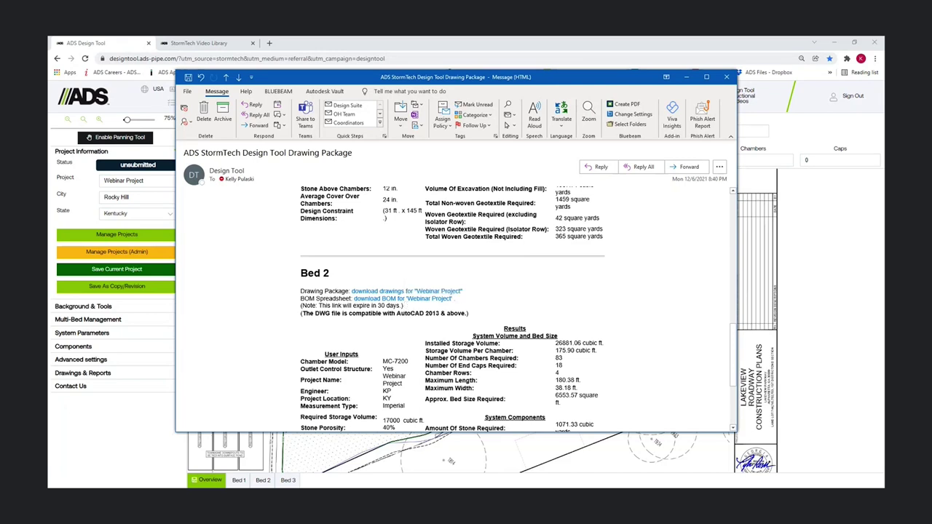
mouse_move(279, 468)
click(278, 467)
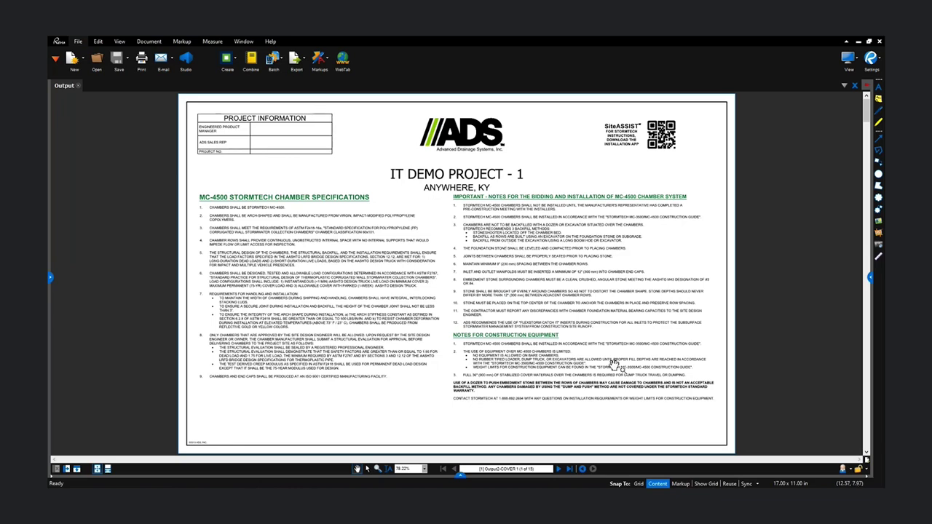
Step: Page past both cover sheets and inspect the Bed 1 layout sheet's table headers
click(866, 454)
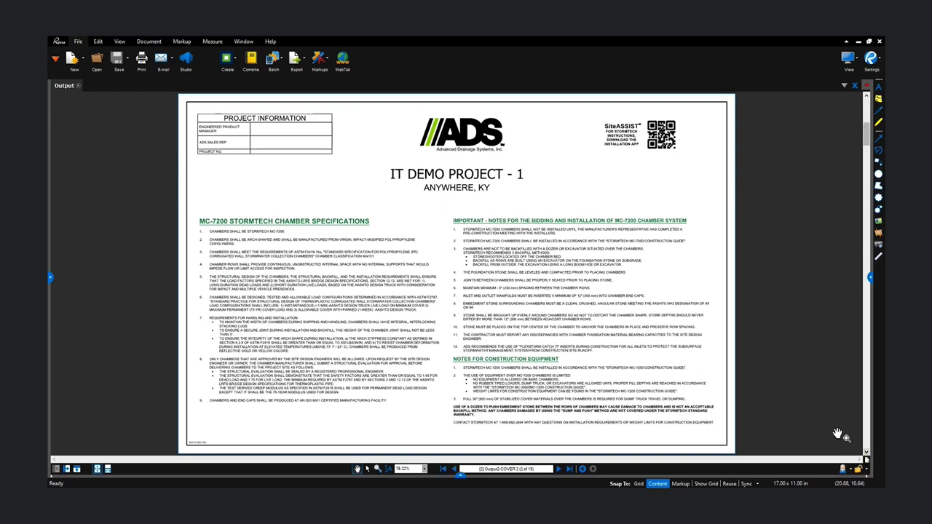
click(867, 454)
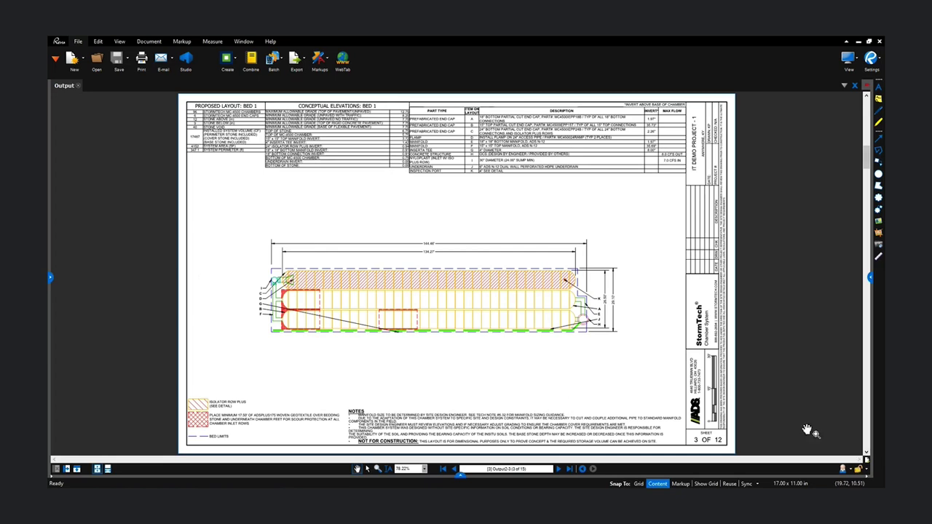
scroll(370, 140, up, 3)
drag(378, 160, 331, 185)
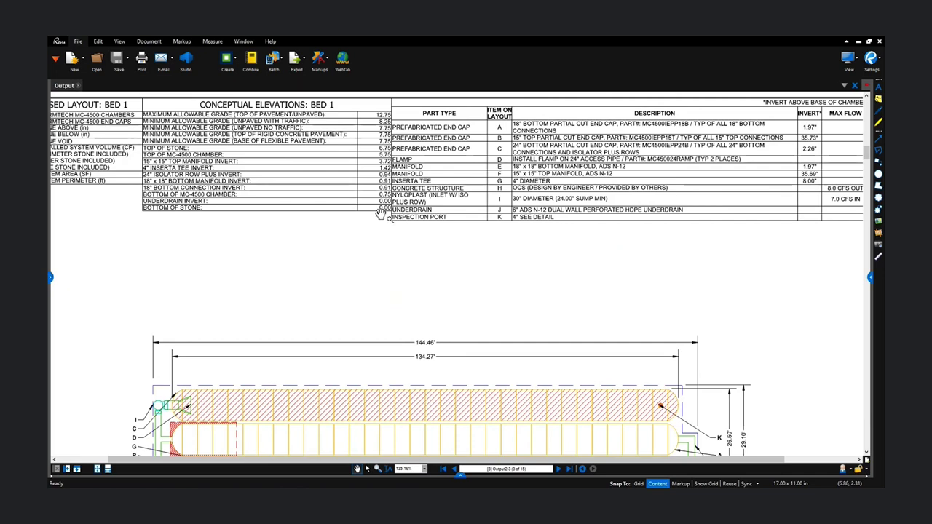
scroll(368, 195, down, 4)
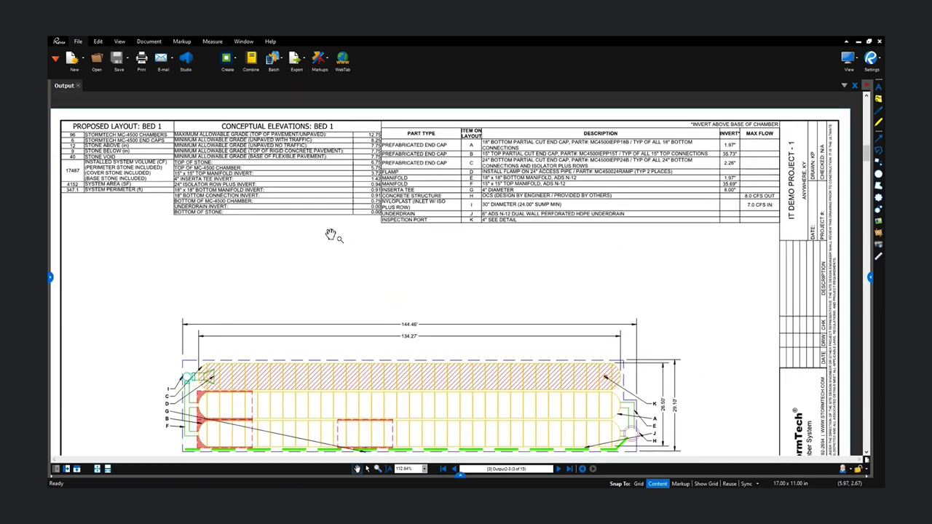
scroll(379, 243, down, 2)
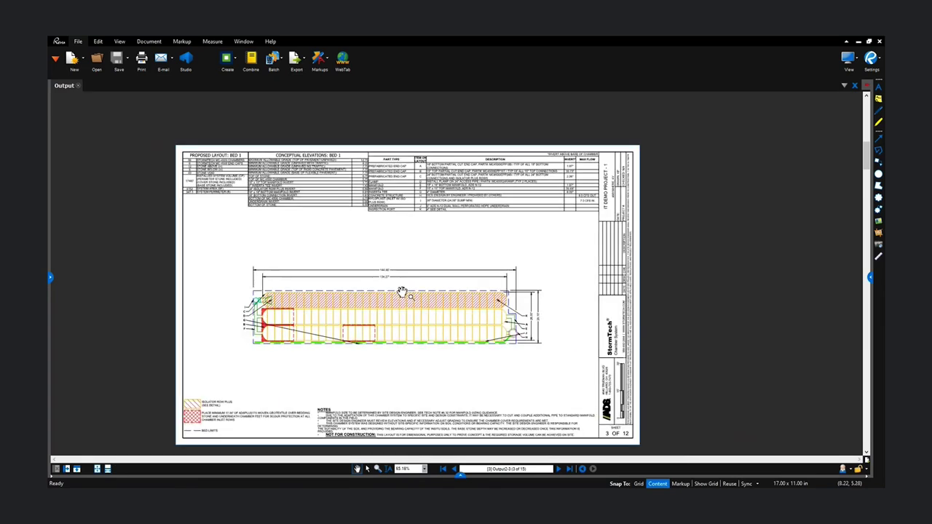
Step: Page from the Bed 2 layout through the detail sheets to the first overlay plan
click(867, 453)
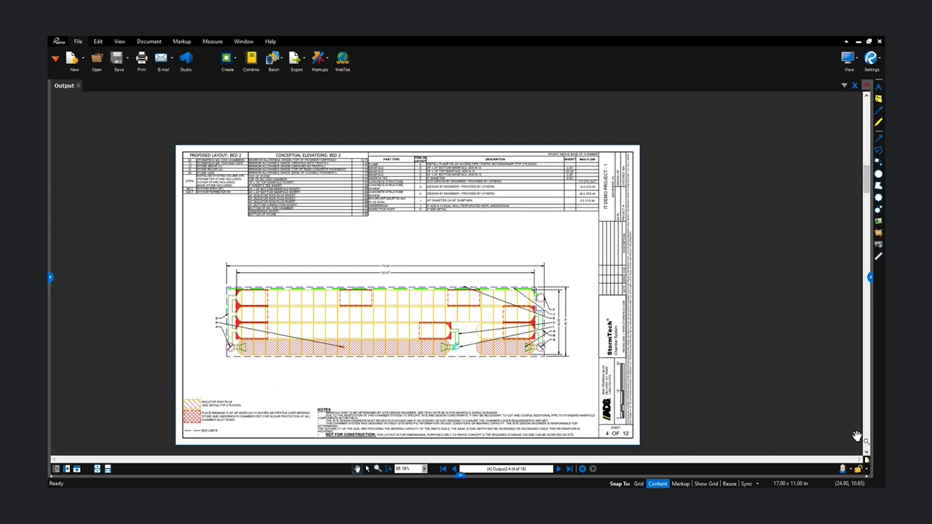
click(867, 455)
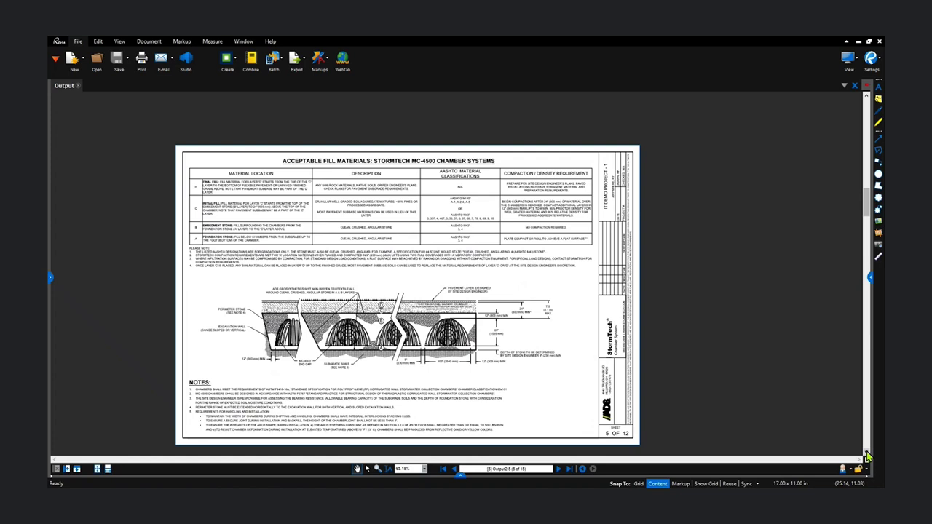
click(867, 456)
click(867, 455)
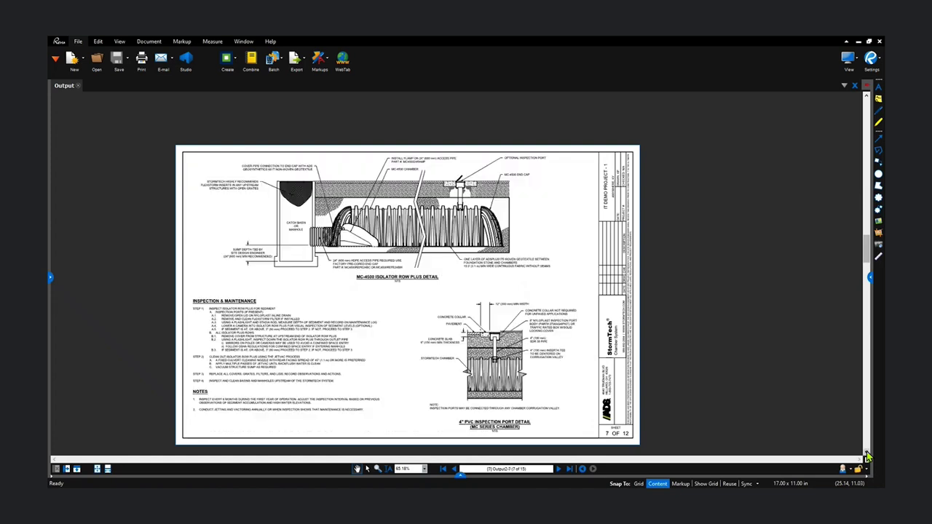
click(867, 456)
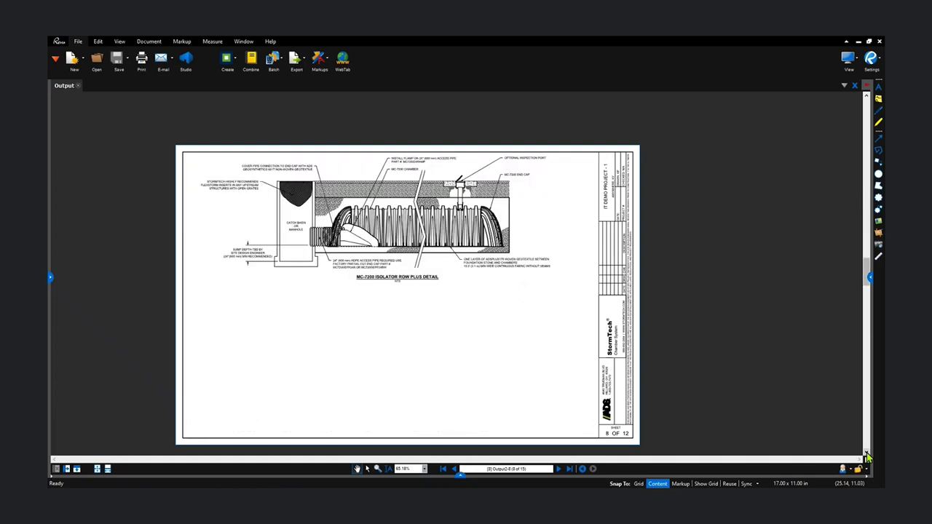
click(866, 455)
click(867, 455)
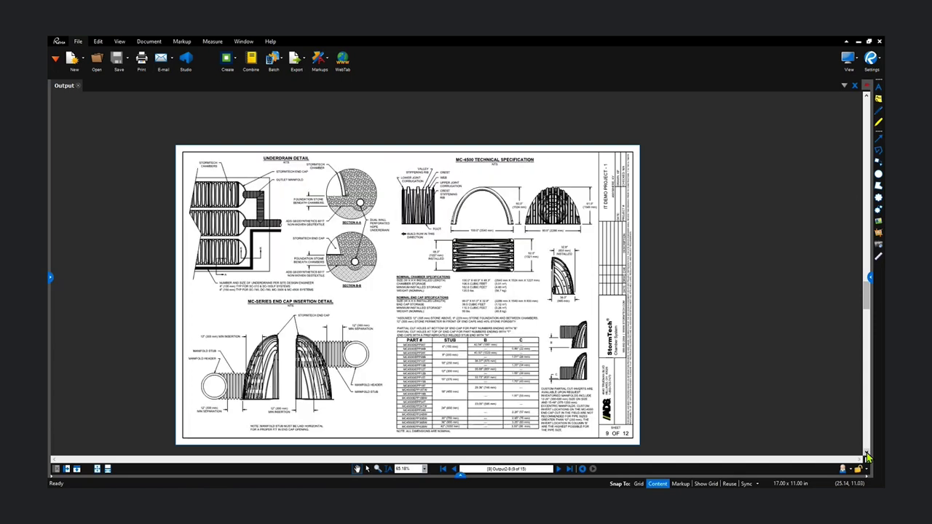
click(867, 456)
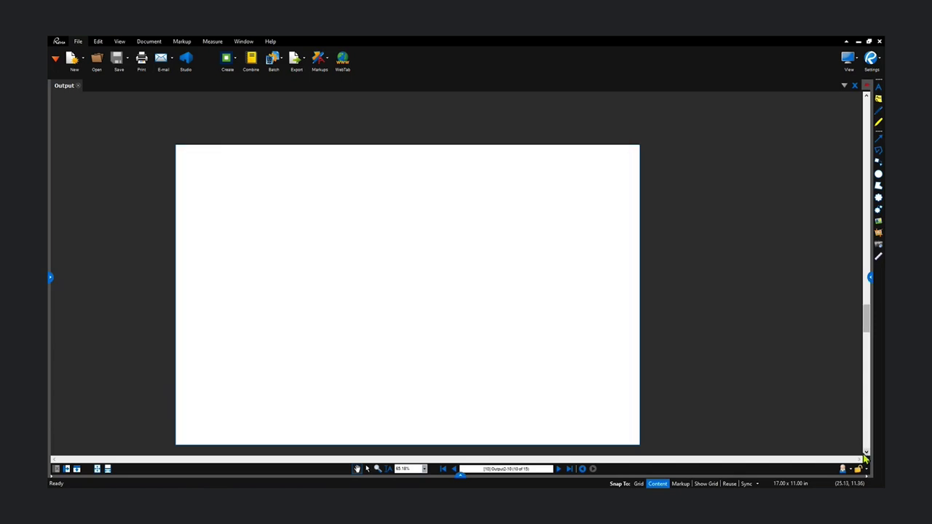
click(866, 456)
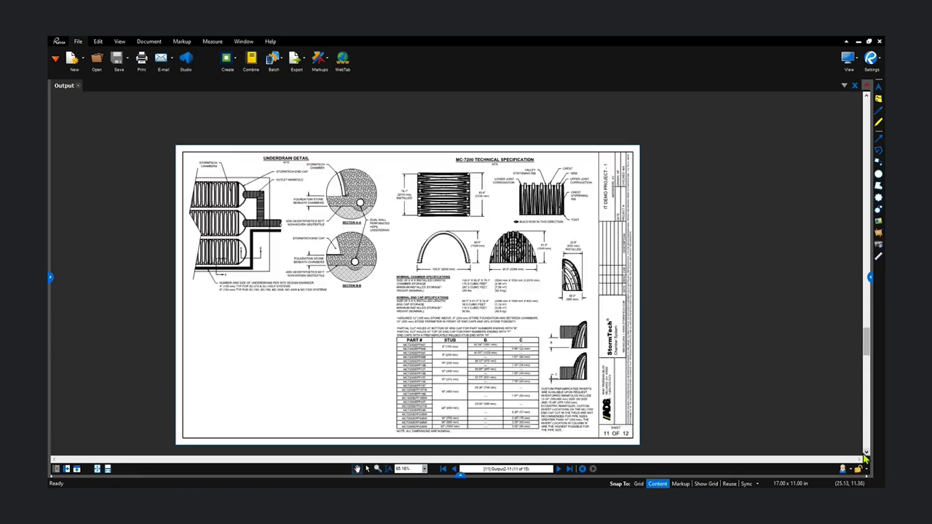
click(866, 456)
click(866, 456)
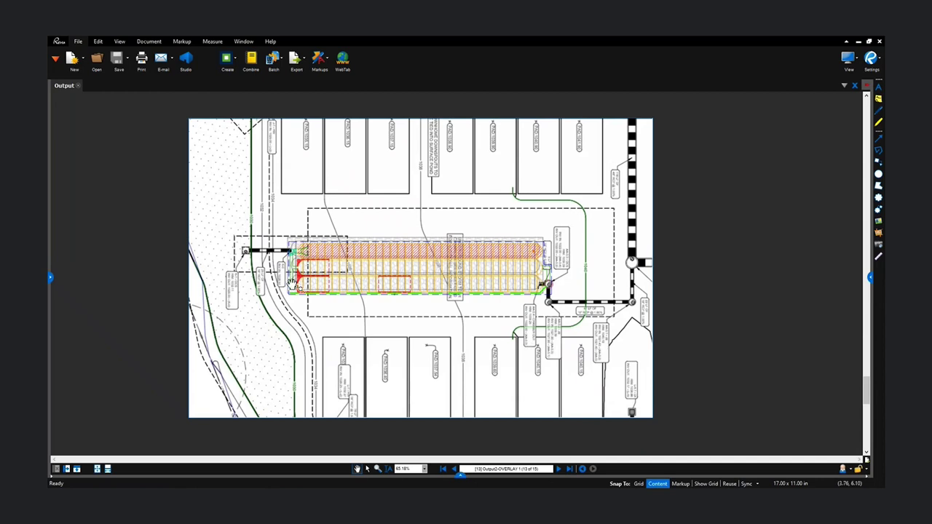
Step: View the second overlay plan and the multi-bed site plan on pages 14-15, then return to ADS Design Tool
click(866, 455)
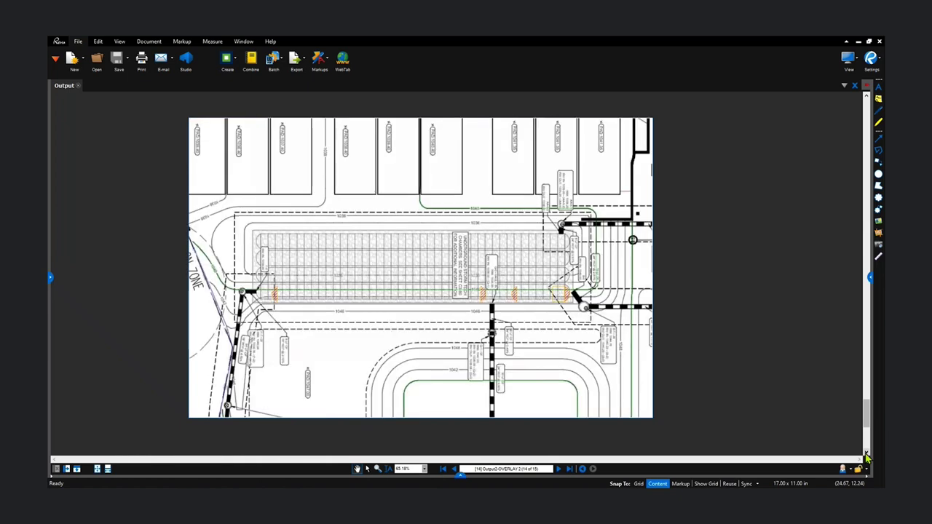
click(867, 454)
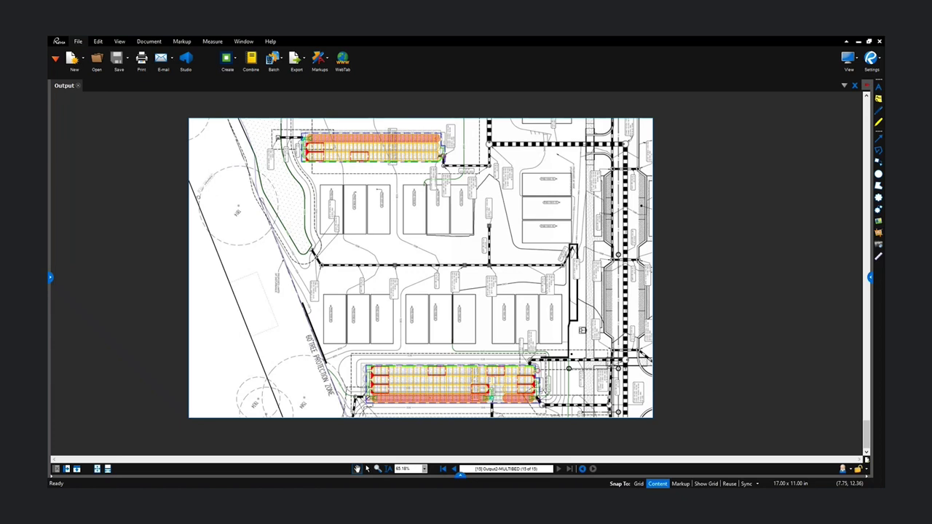
click(311, 457)
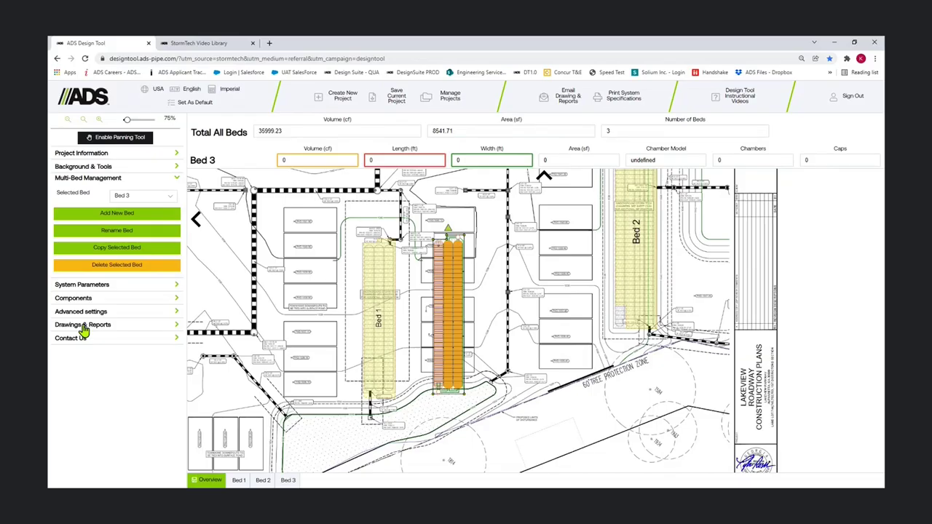